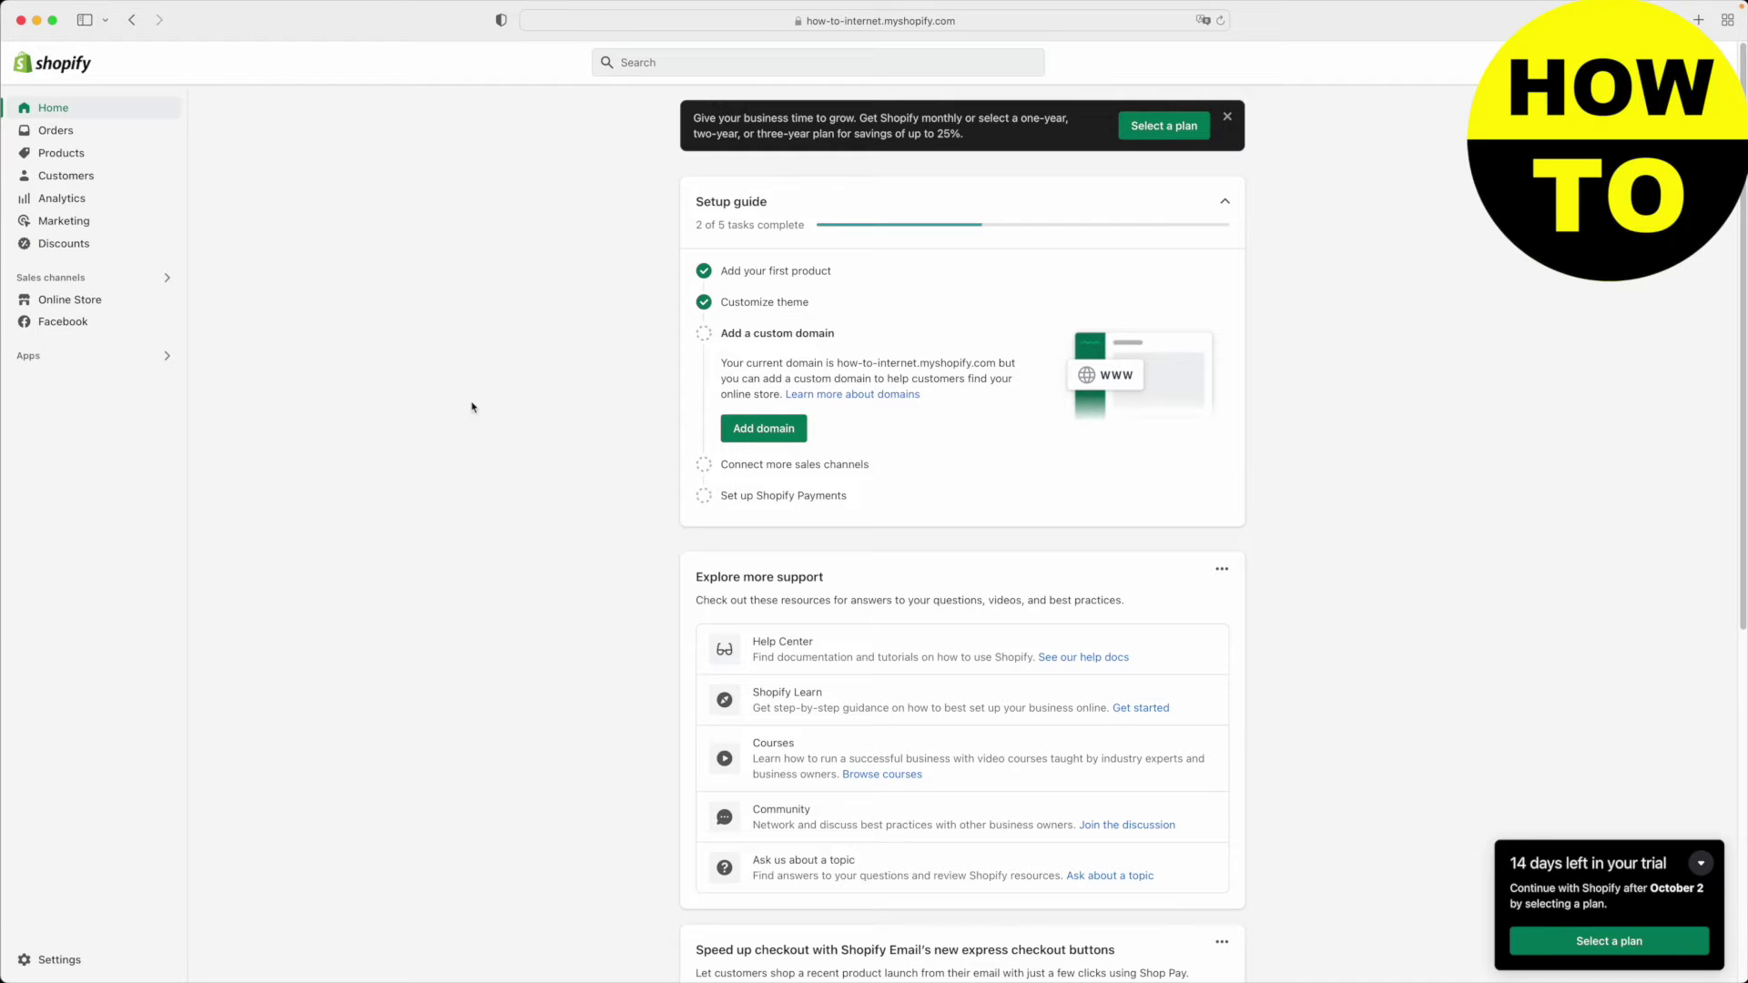
Go to the Shopify App Store through the Apps section's recommended apps
{"action": "left_click", "coordinate": [110, 366]}
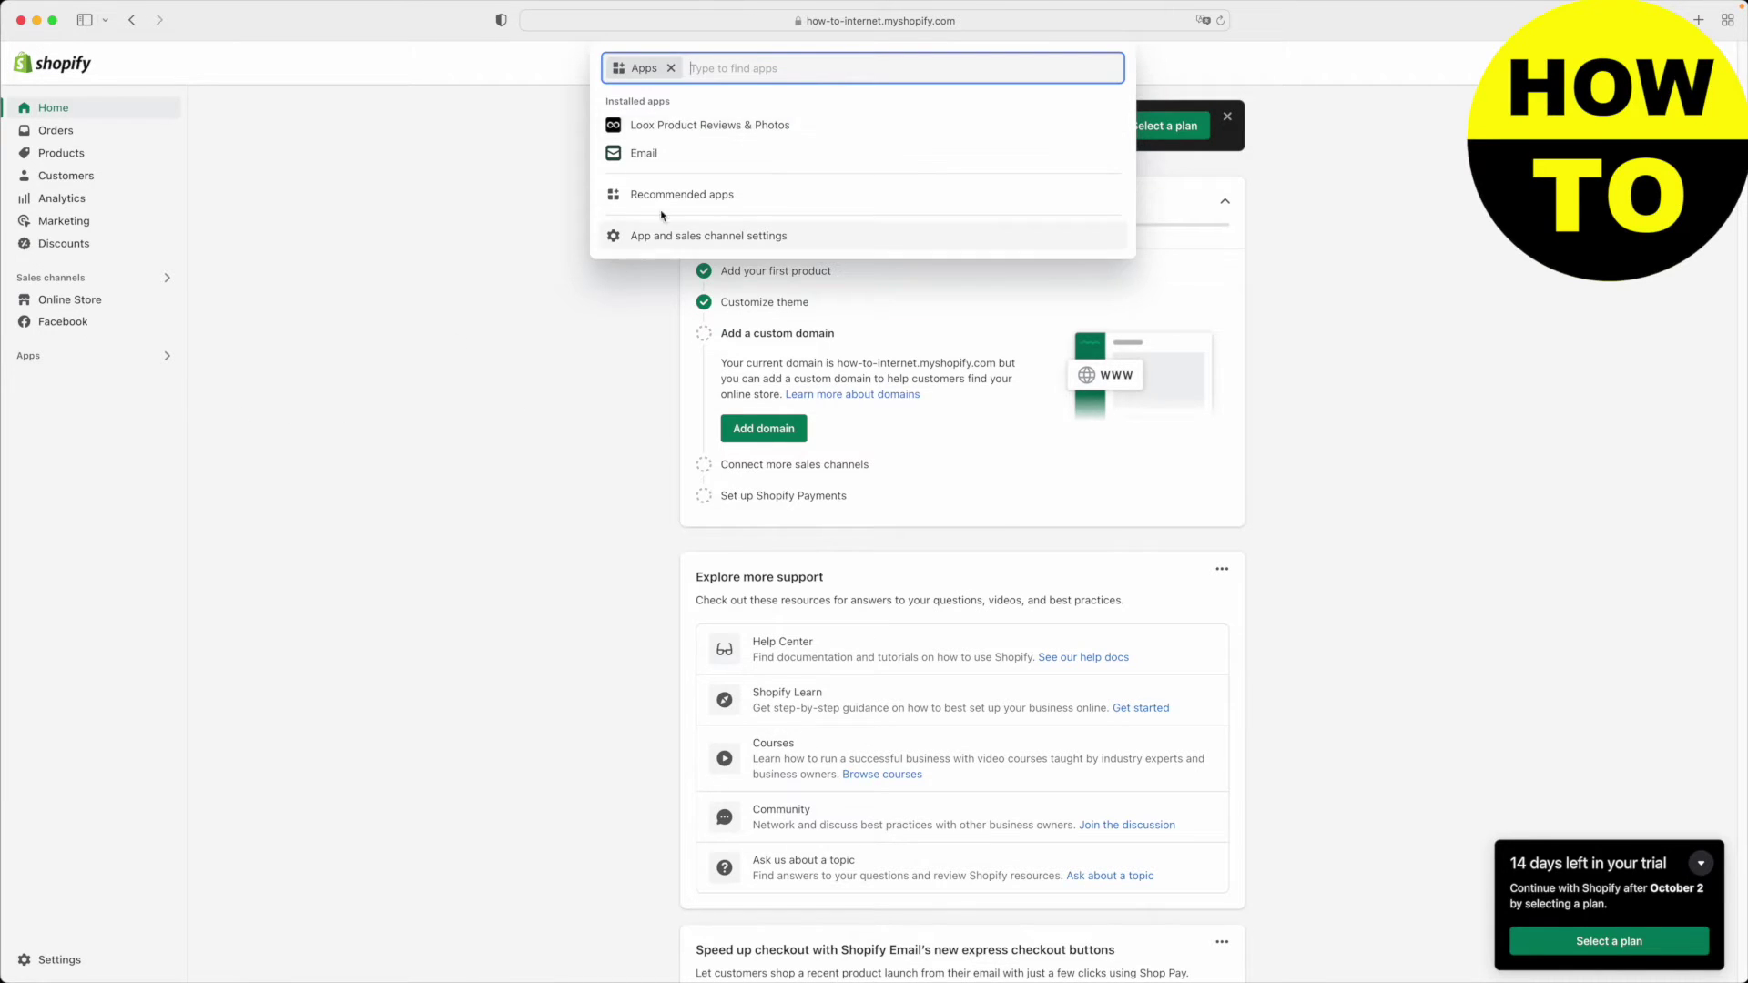
{"action": "left_click", "coordinate": [687, 201]}
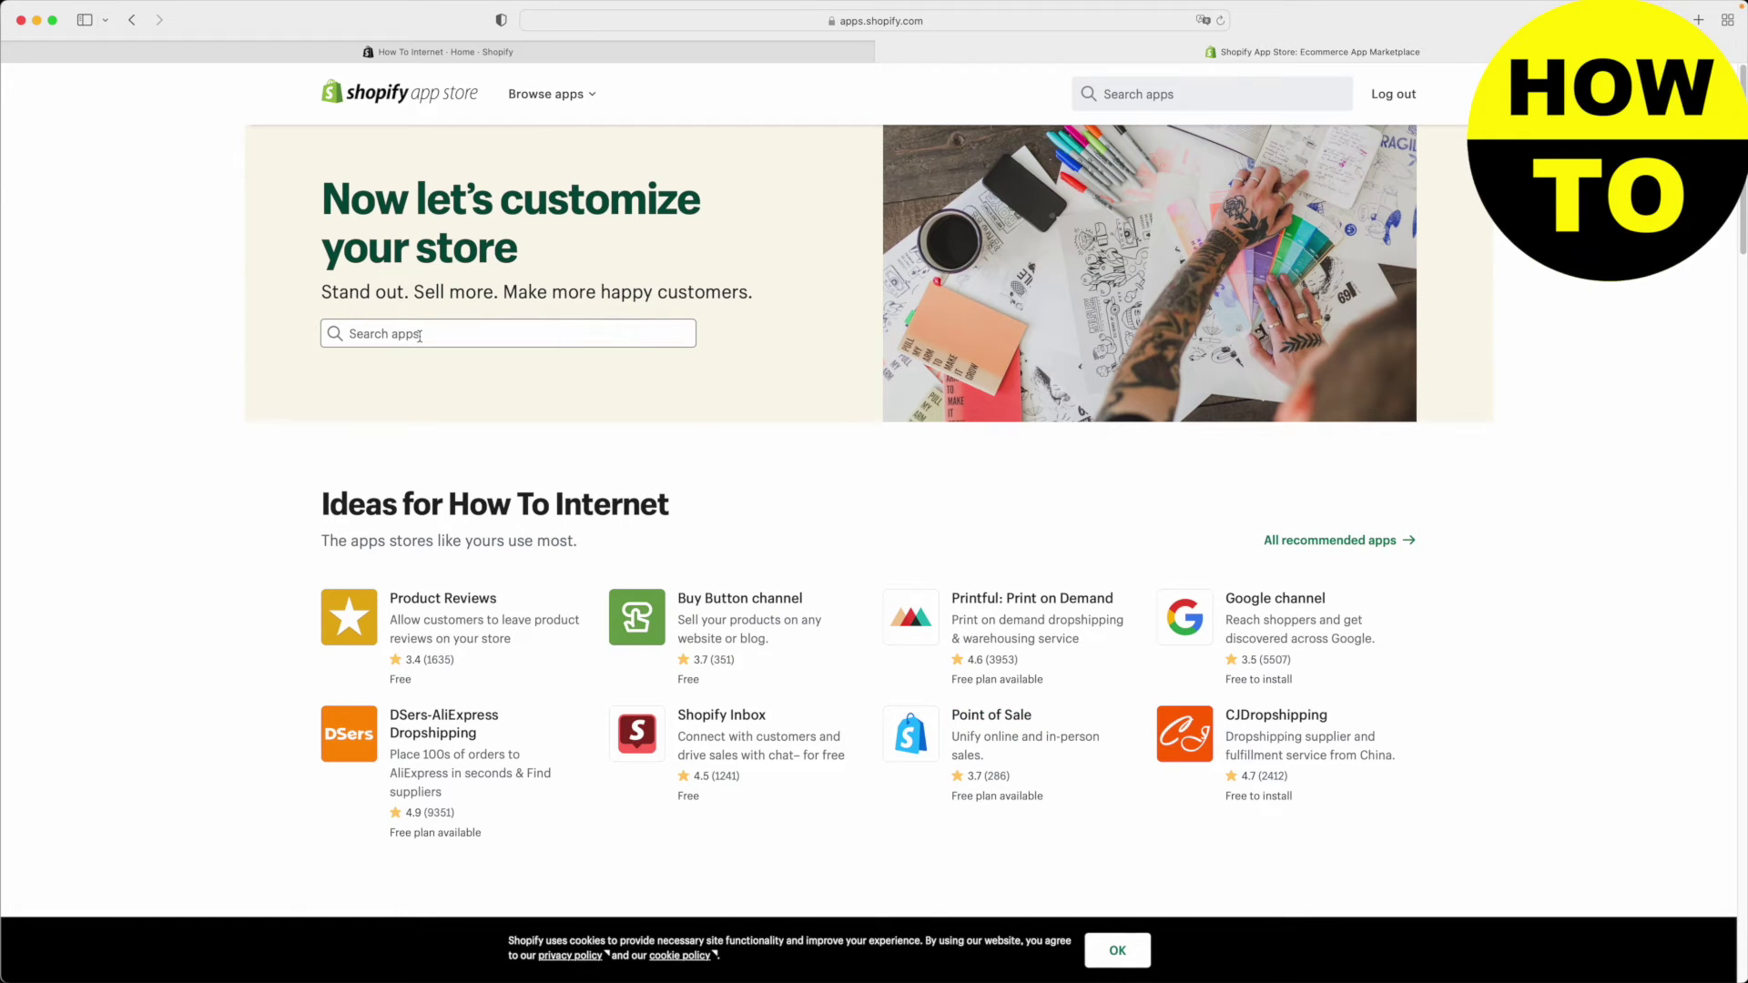
Search the App Store for 'aliexpress' and open the DSers-AliExpress Dropshipping listing, noting its 14-day trial
{"action": "left_click", "coordinate": [419, 336]}
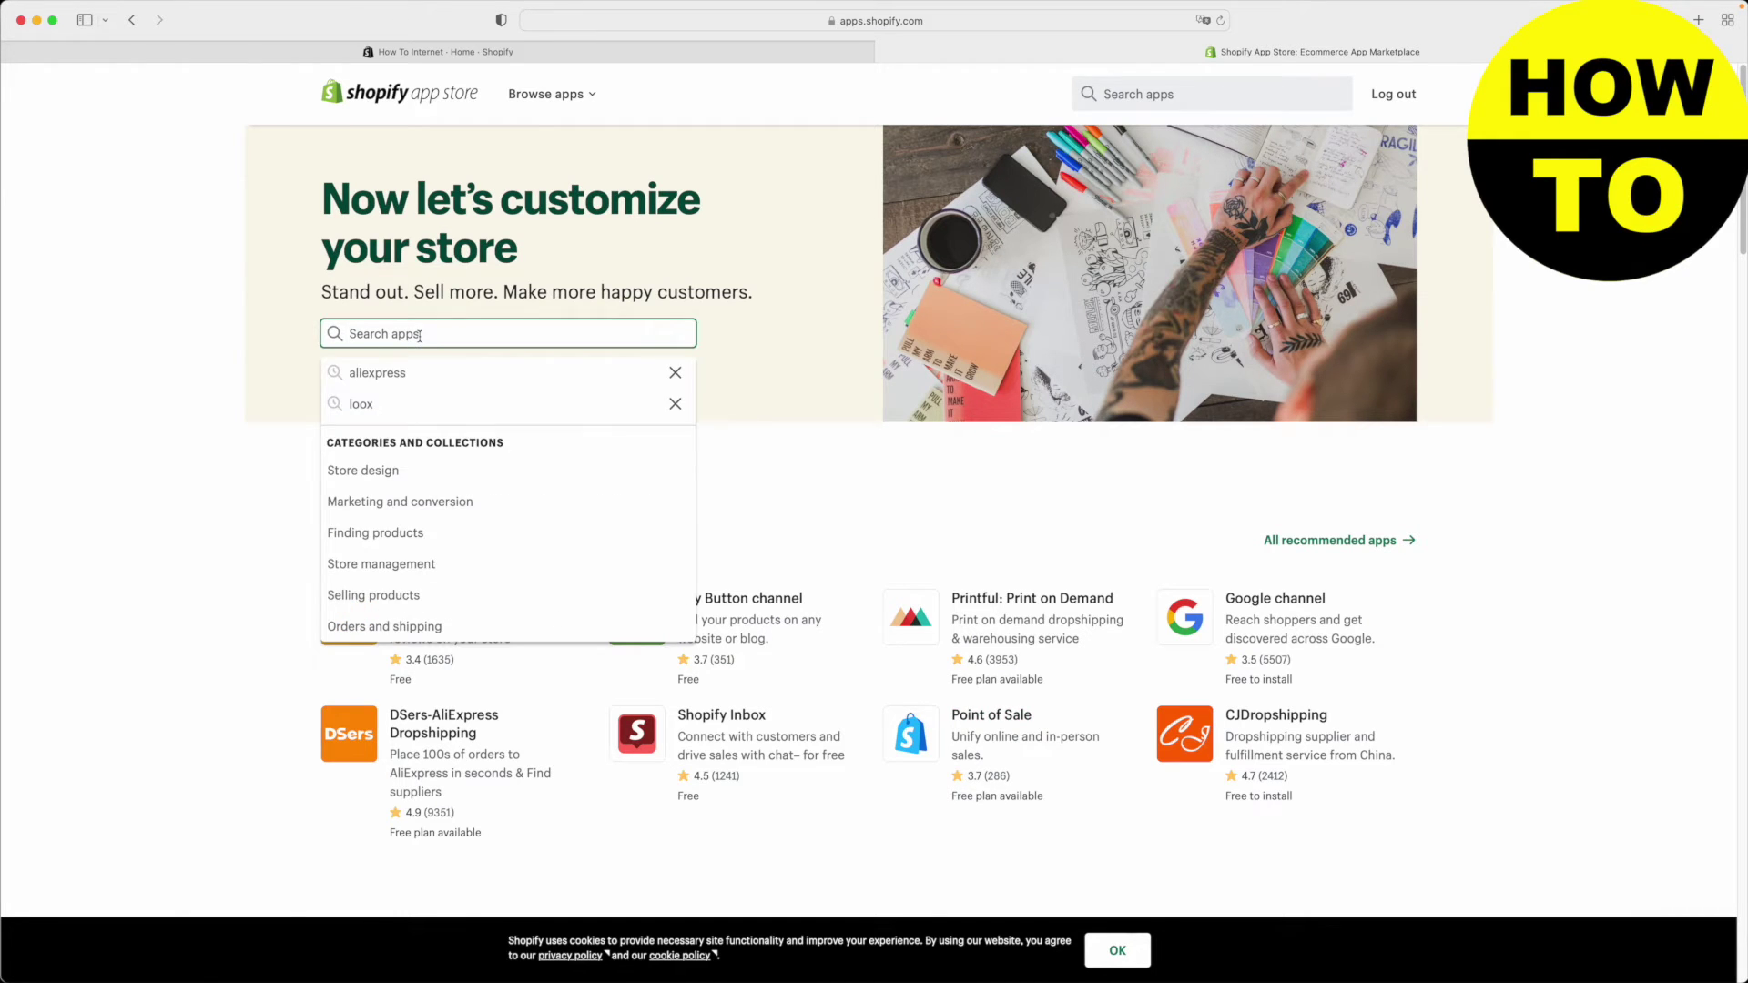
{"action": "type", "text": "aliexpress"}
{"action": "key", "text": "Return"}
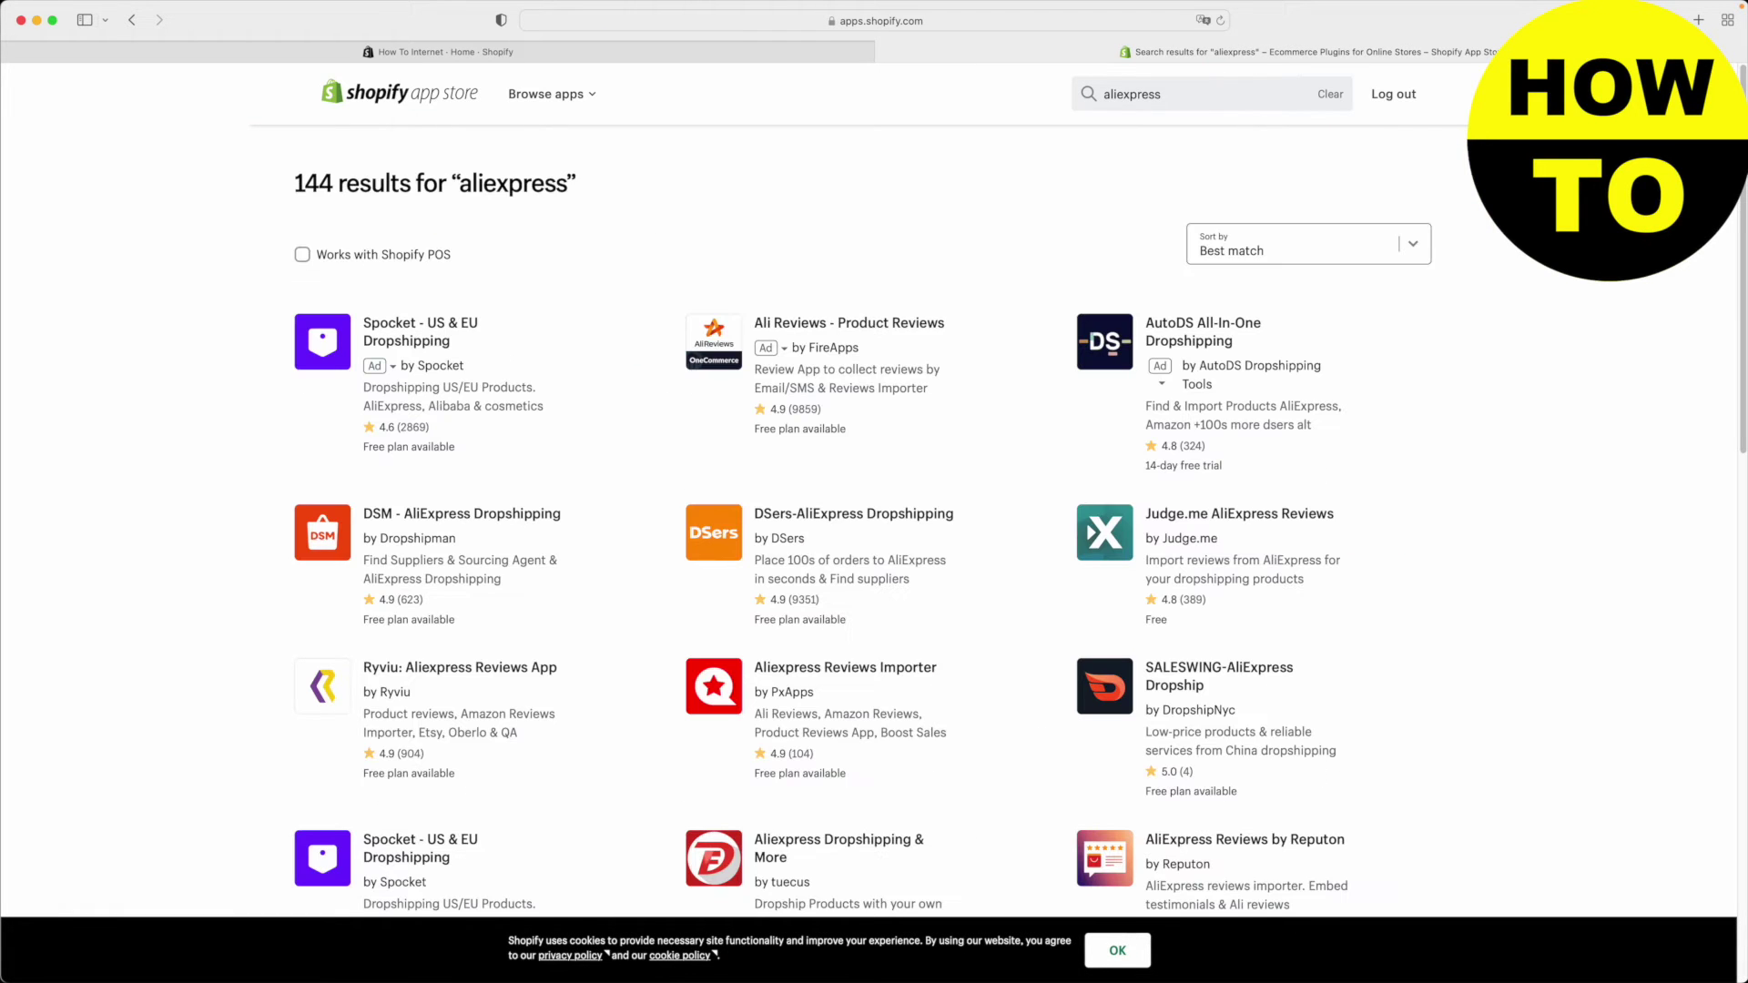
{"action": "left_click", "coordinate": [798, 518]}
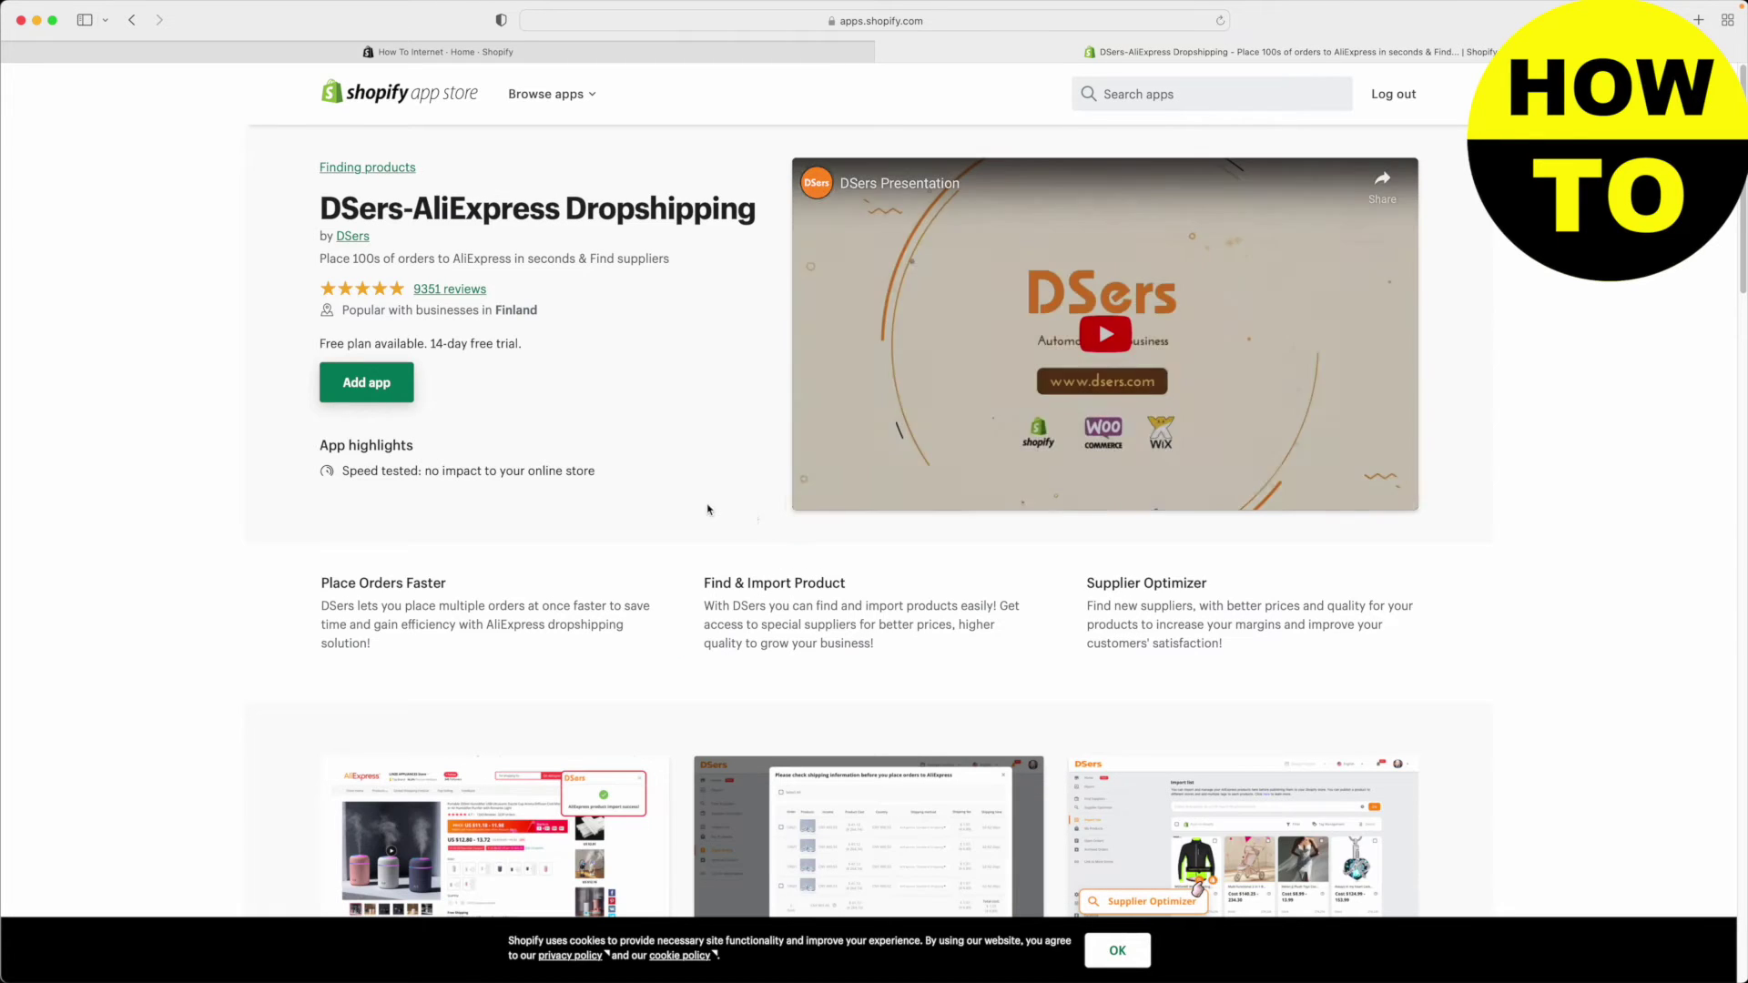
{"action": "left_click_drag", "start_coordinate": [433, 349], "coordinate": [523, 349]}
{"action": "left_click", "coordinate": [516, 415]}
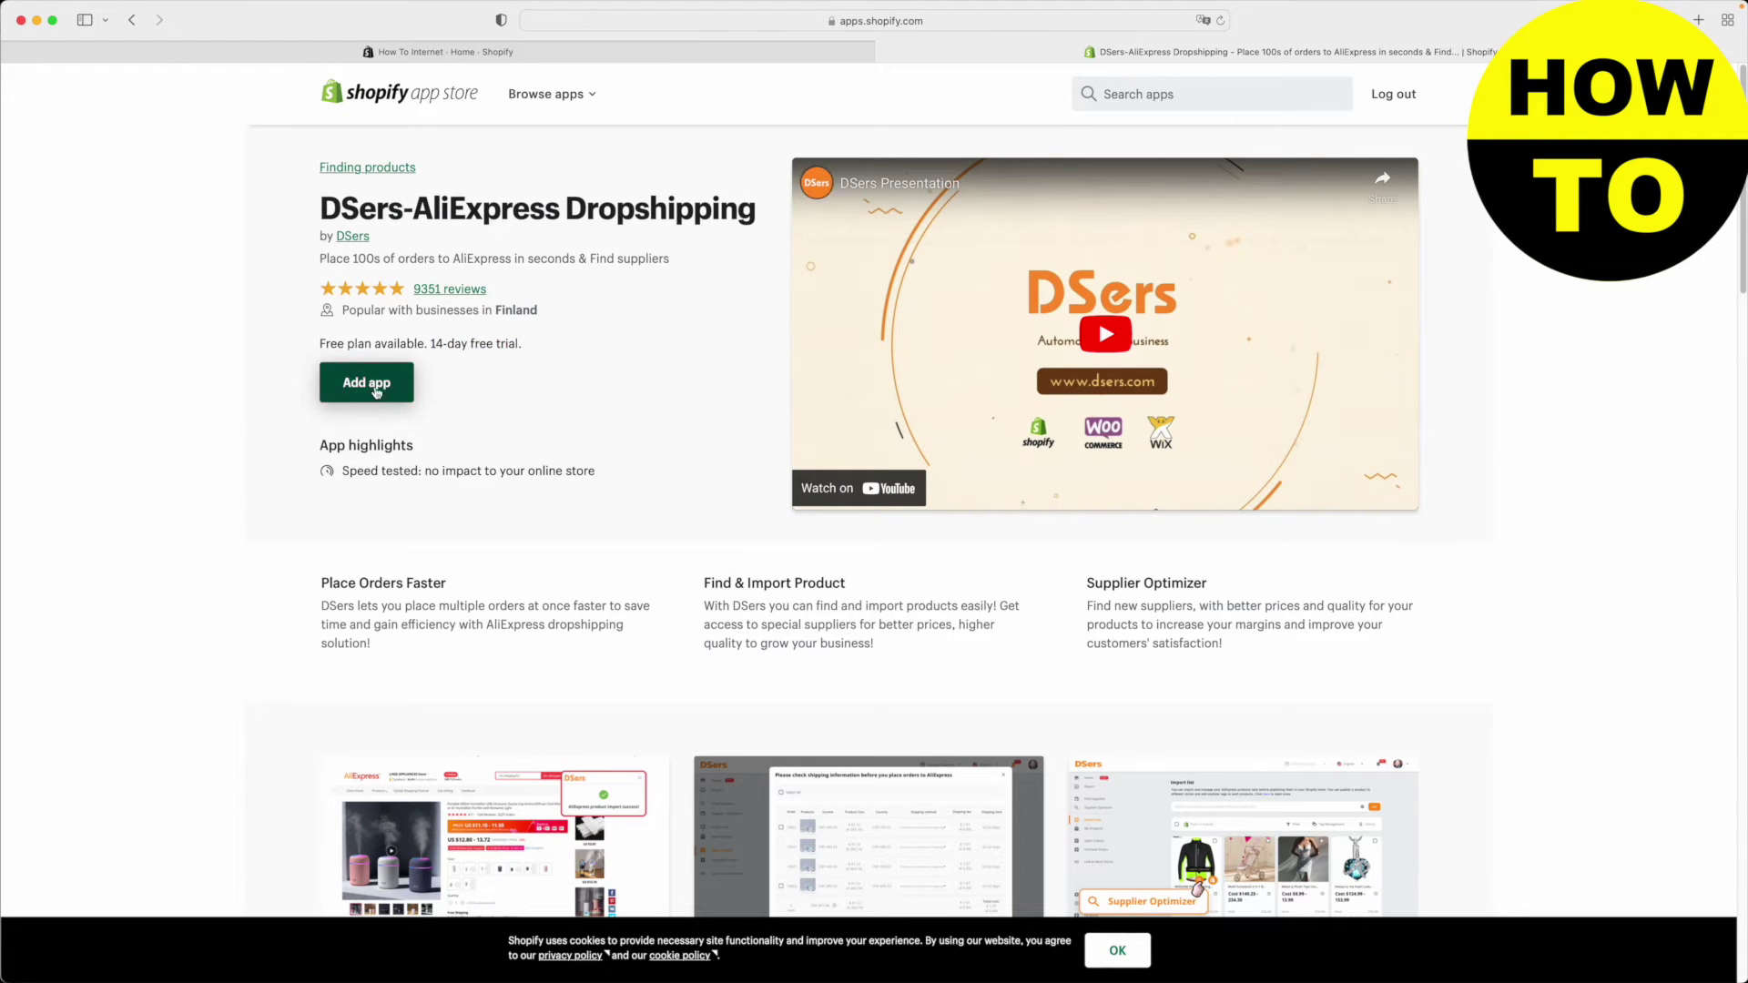
Add the DSers-AliExpress Dropshipping app and confirm installing it on the store
{"action": "left_click", "coordinate": [369, 390]}
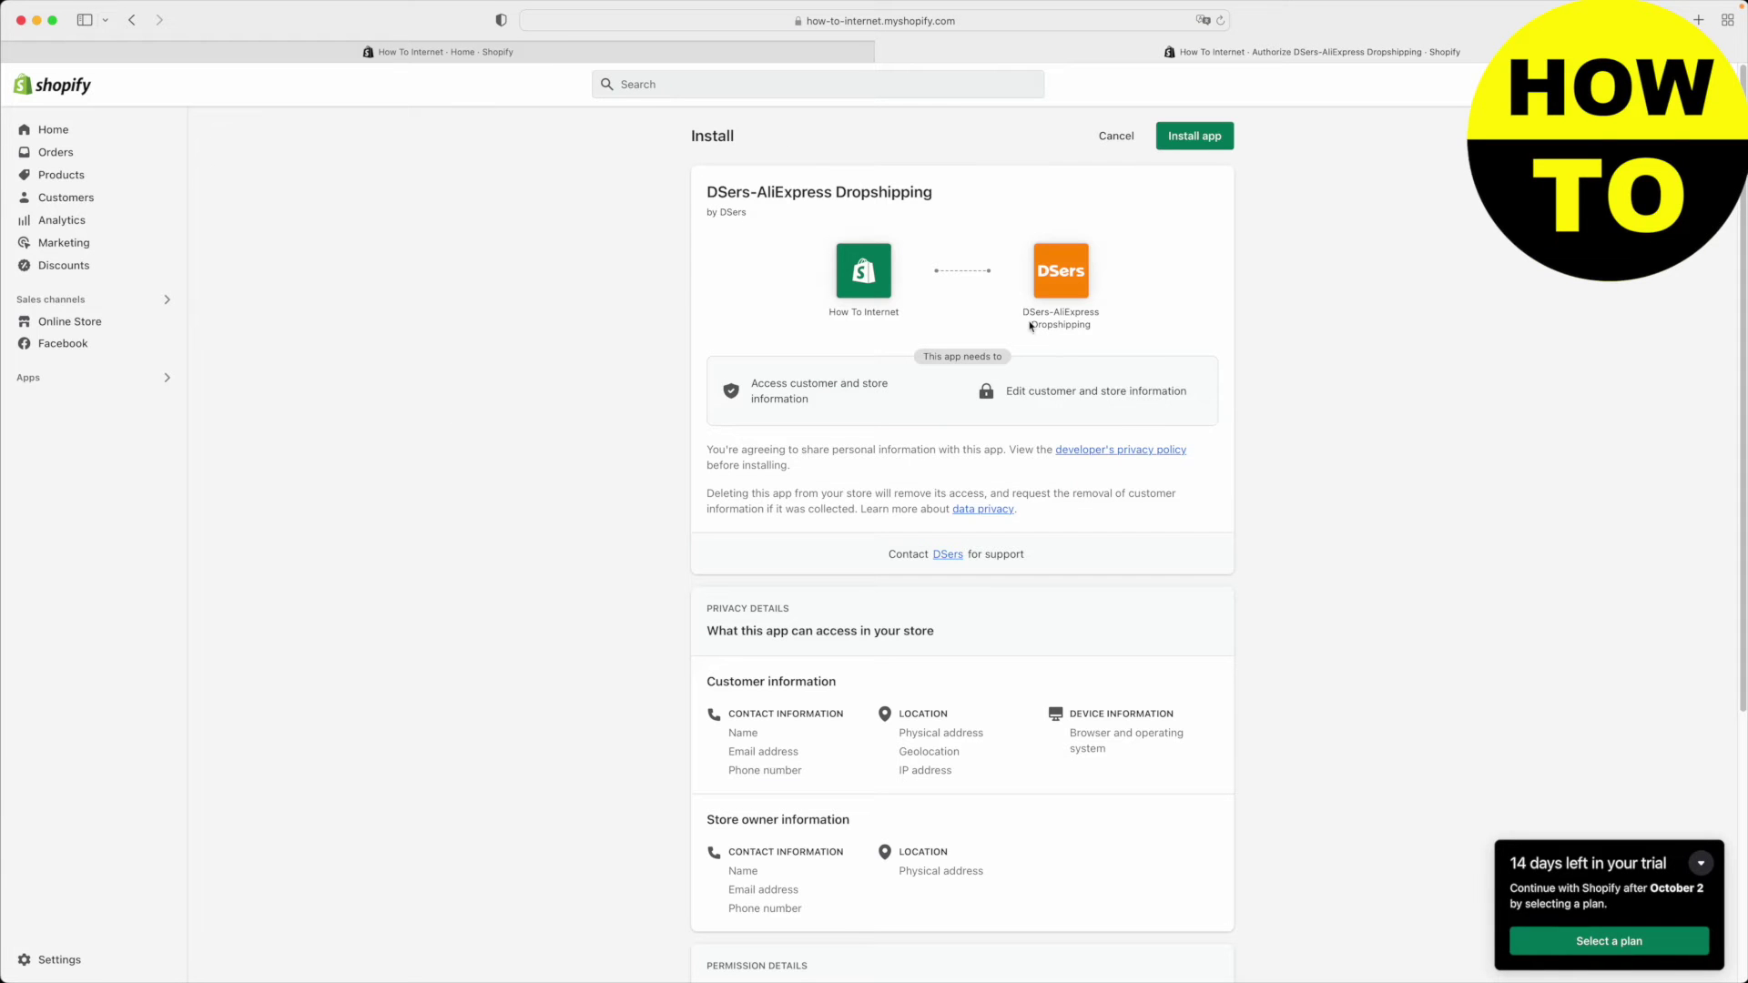
{"action": "left_click", "coordinate": [1211, 146]}
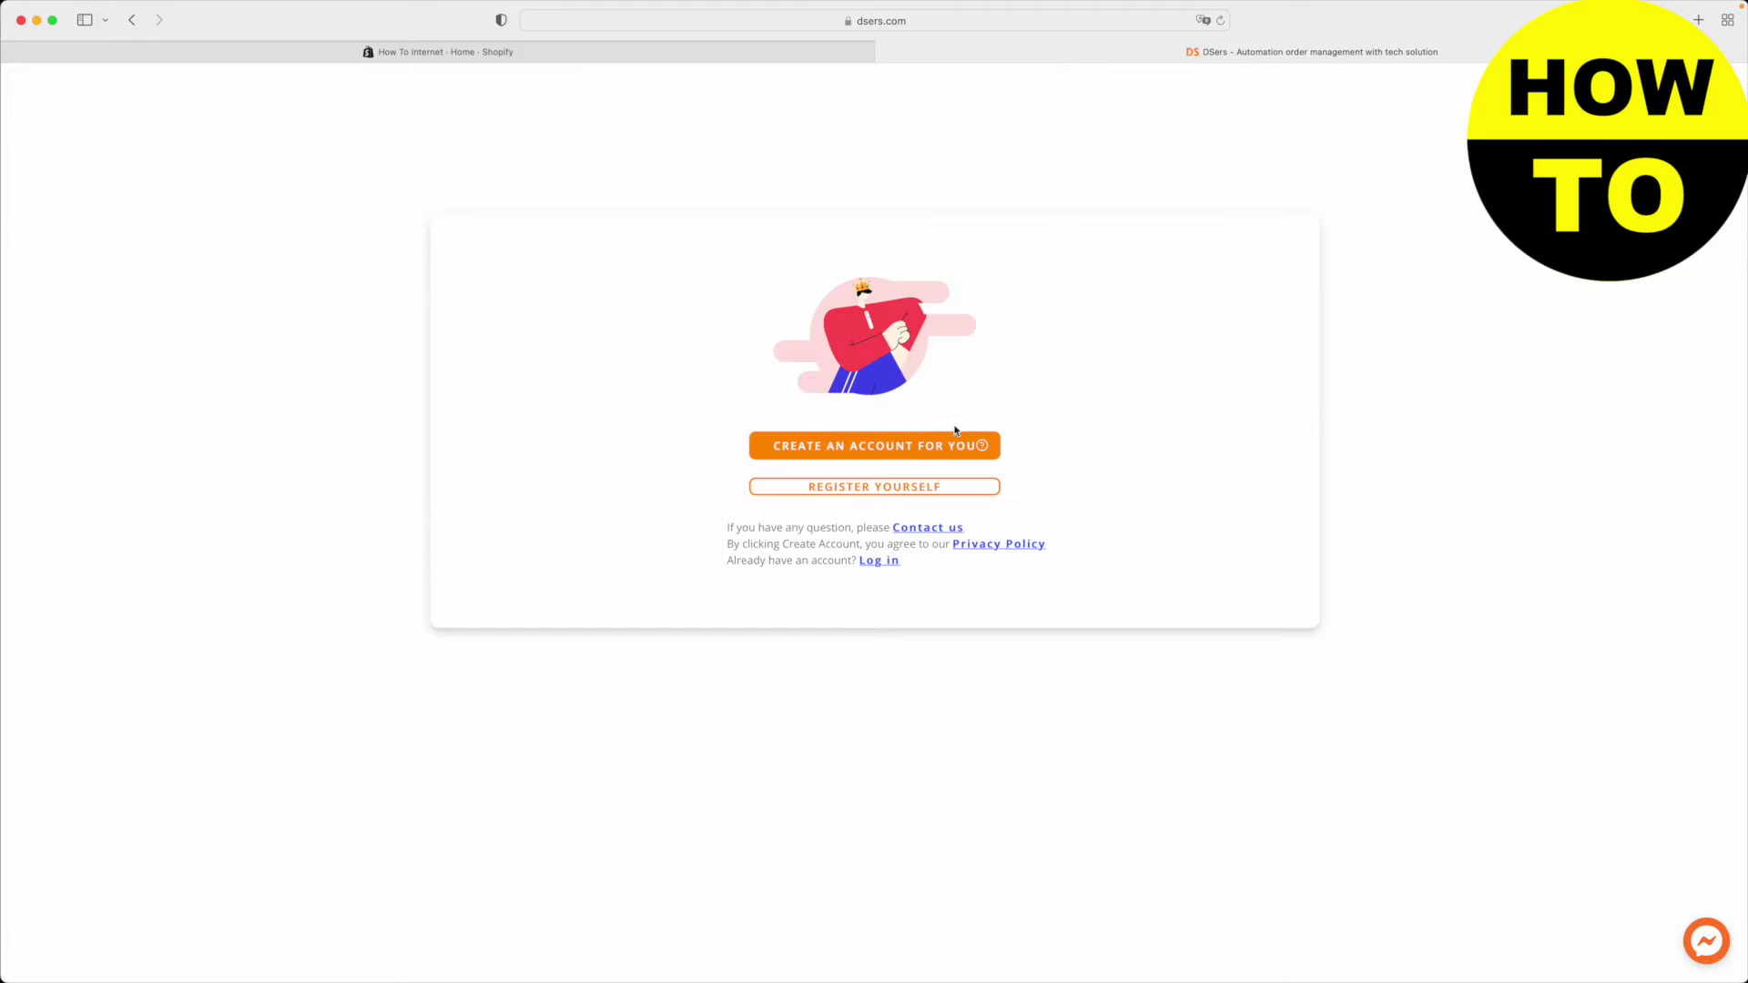
Have DSers create an account automatically and choose the free Basic plan
{"action": "left_click", "coordinate": [941, 446]}
{"action": "mouse_move", "coordinate": [984, 448]}
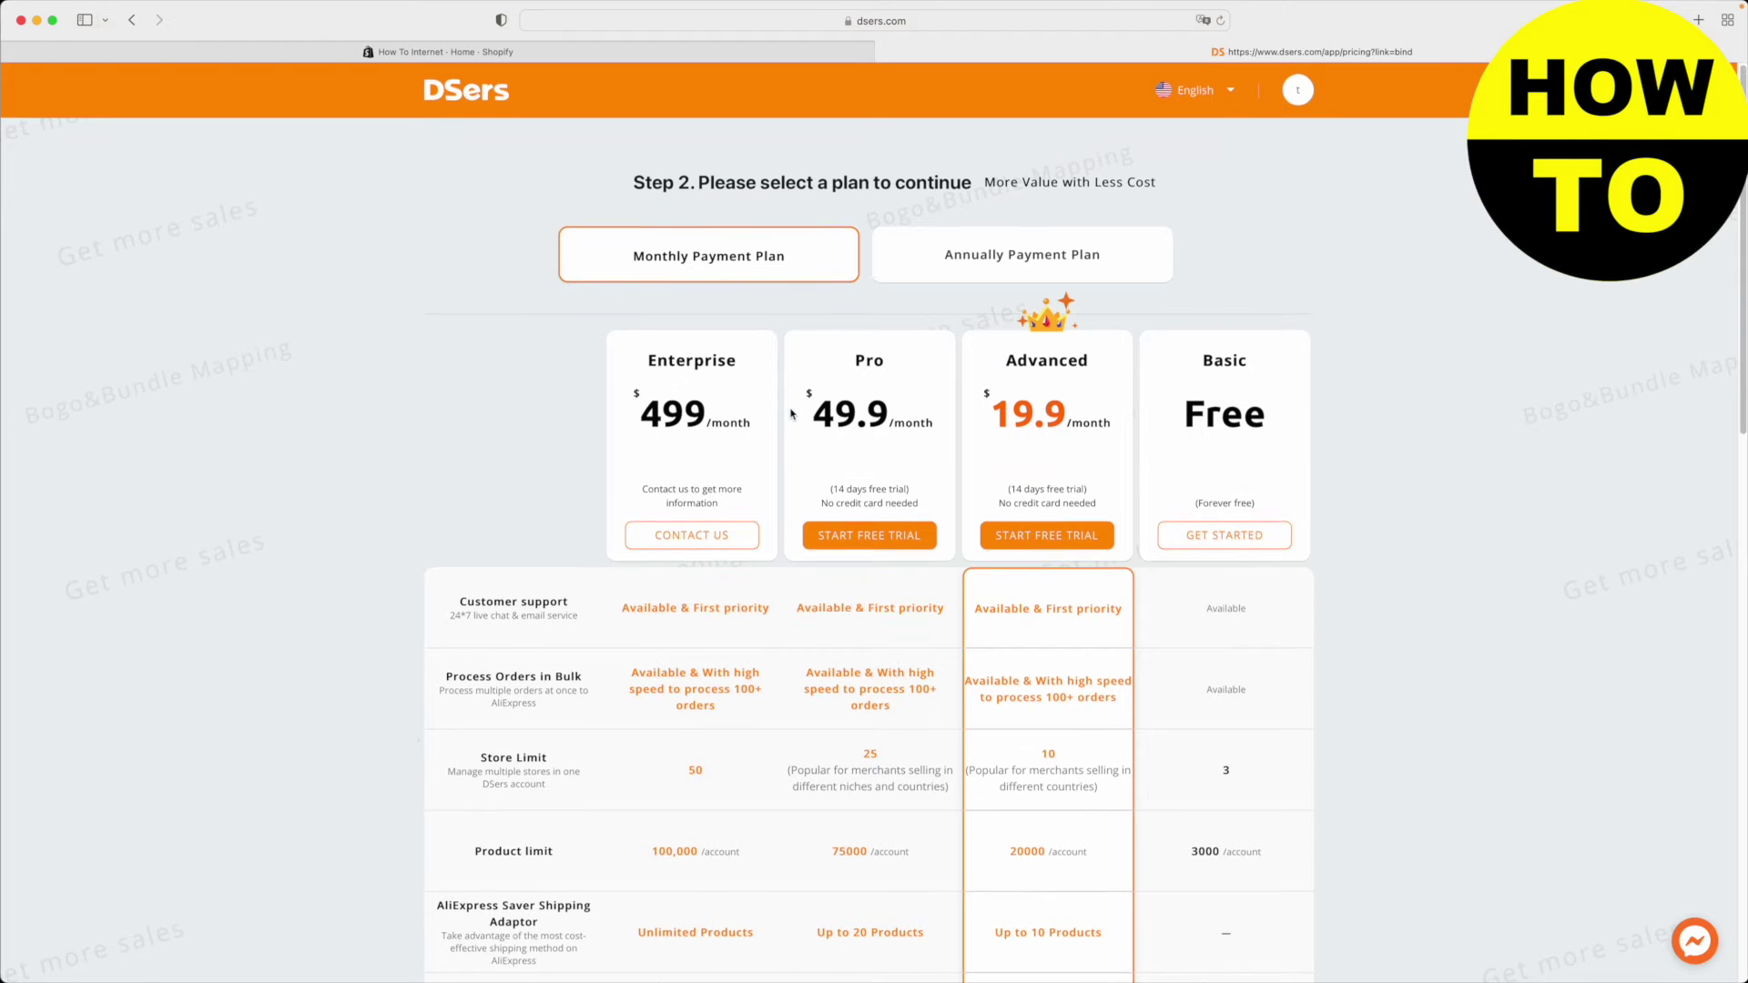
{"action": "scroll", "coordinate": [1188, 383], "scroll_direction": "down", "scroll_amount": 2}
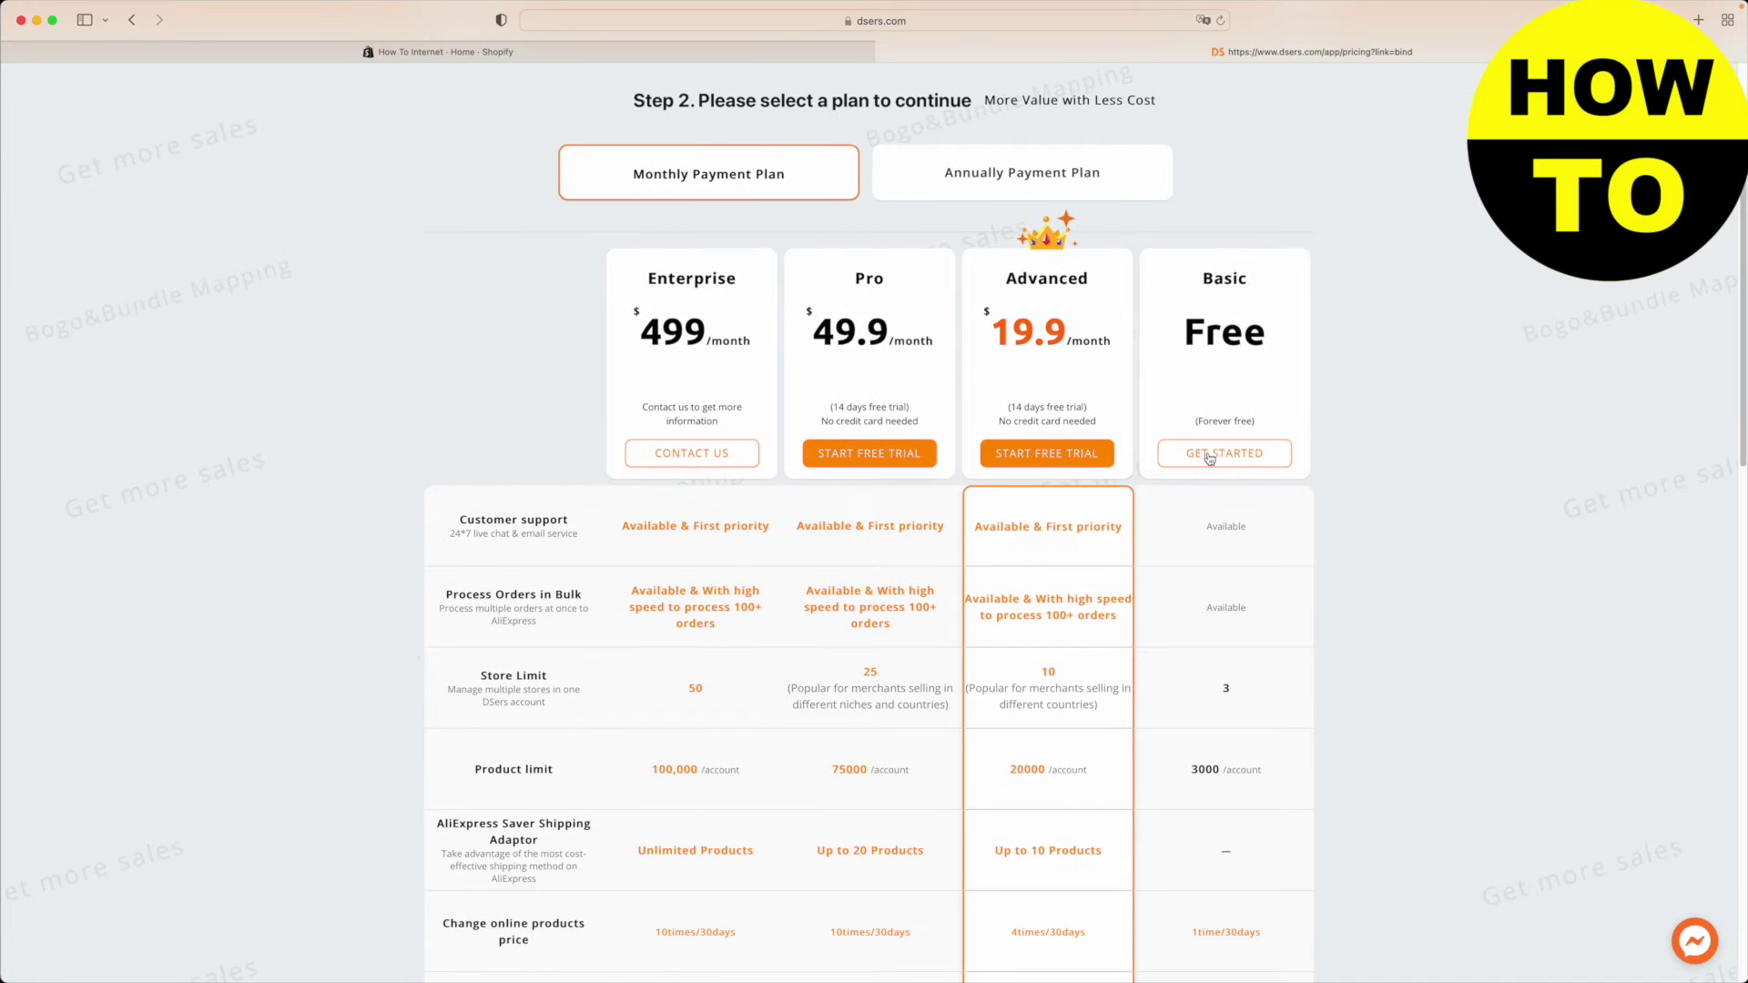
{"action": "scroll", "coordinate": [1220, 440], "scroll_direction": "down", "scroll_amount": 4}
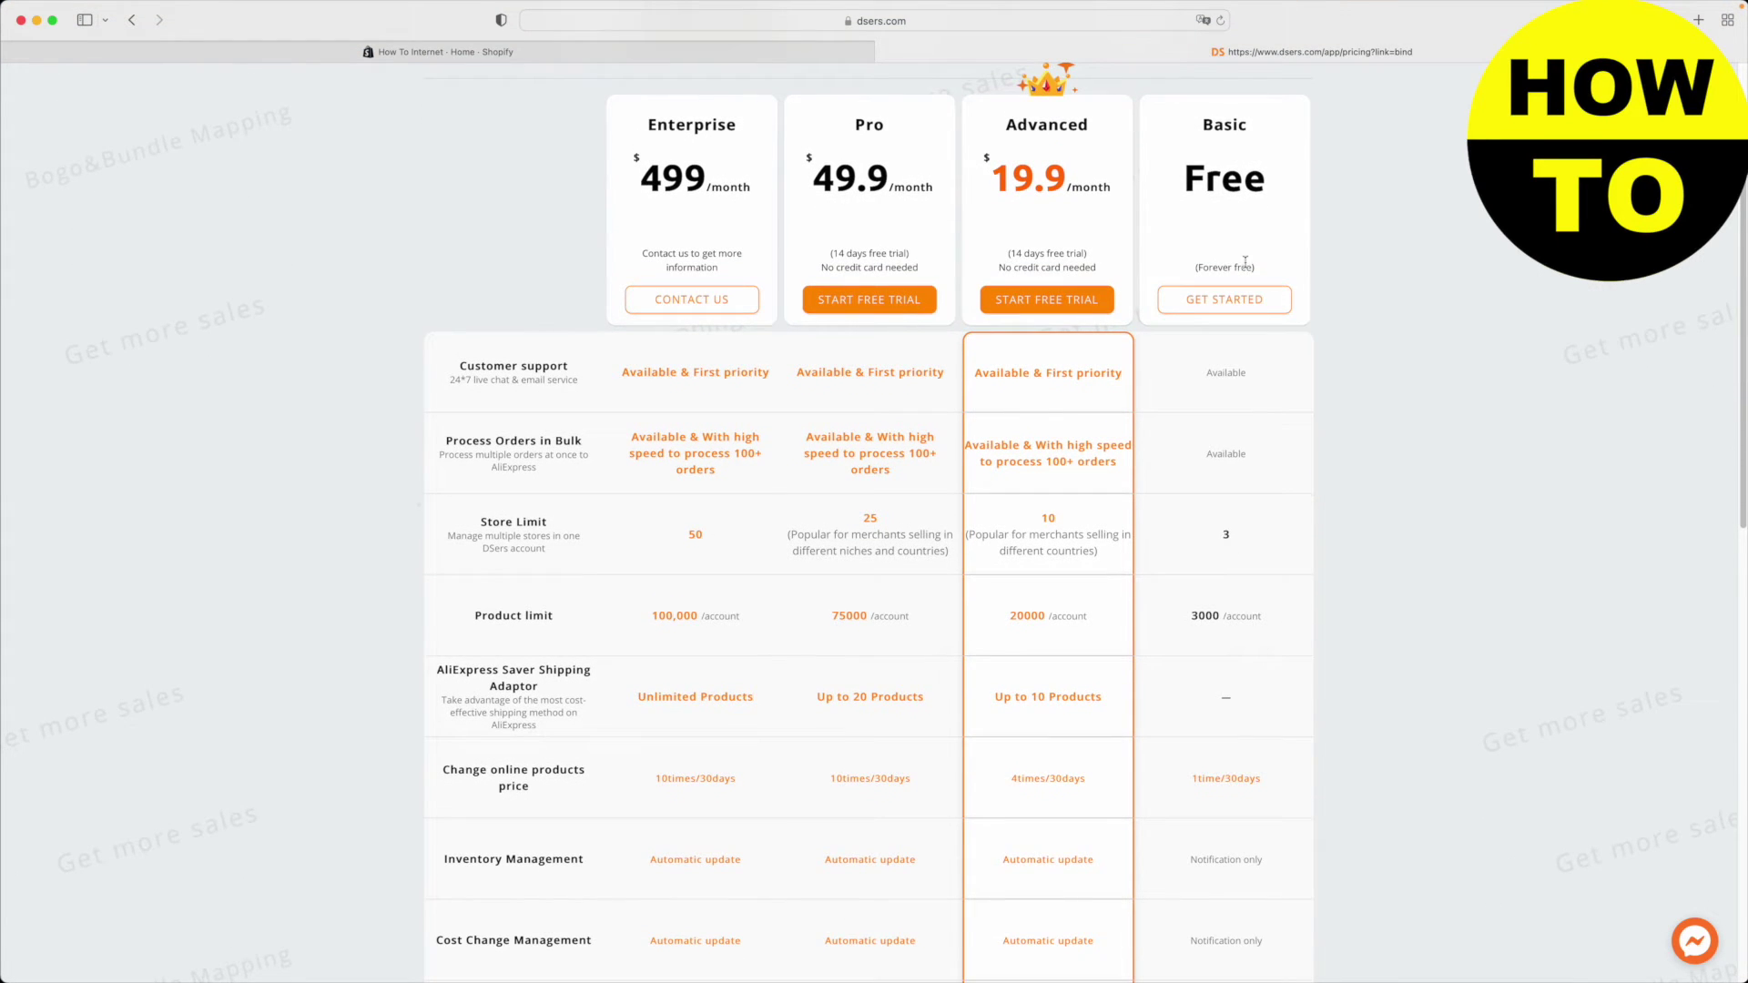
{"action": "left_click", "coordinate": [1223, 284]}
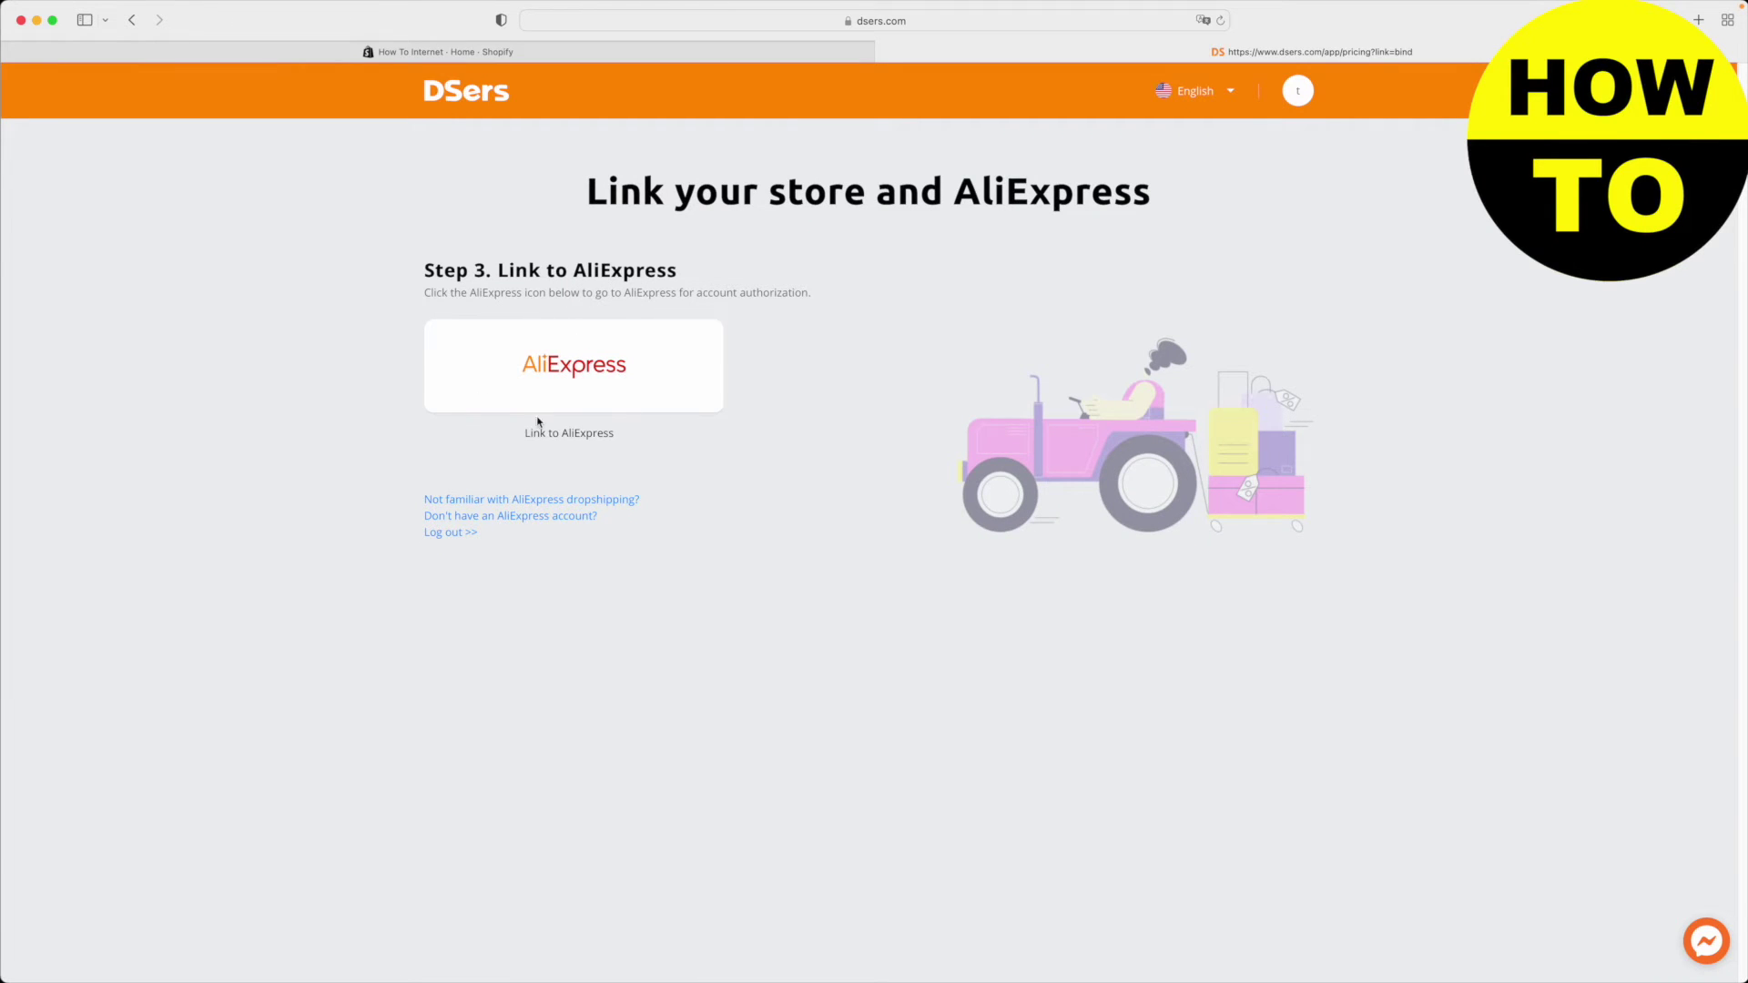
Link the AliExpress account by authorizing DSers access on AliExpress
{"action": "left_click", "coordinate": [596, 374]}
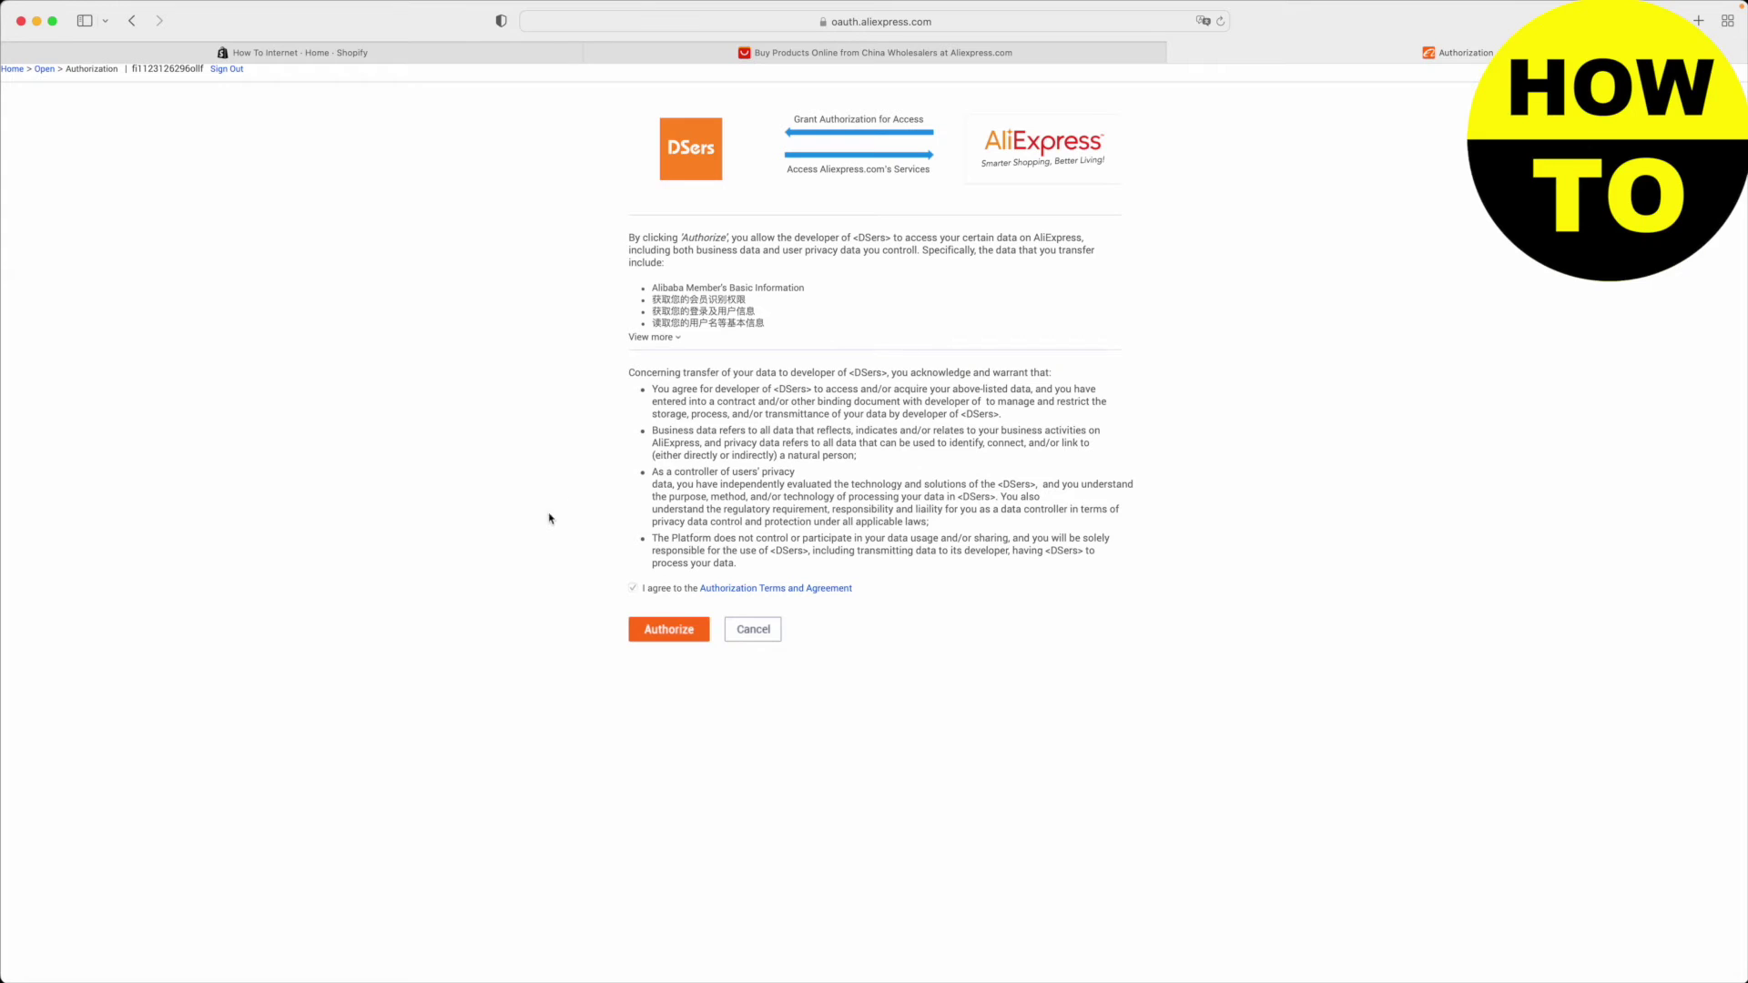
{"action": "left_click", "coordinate": [675, 640]}
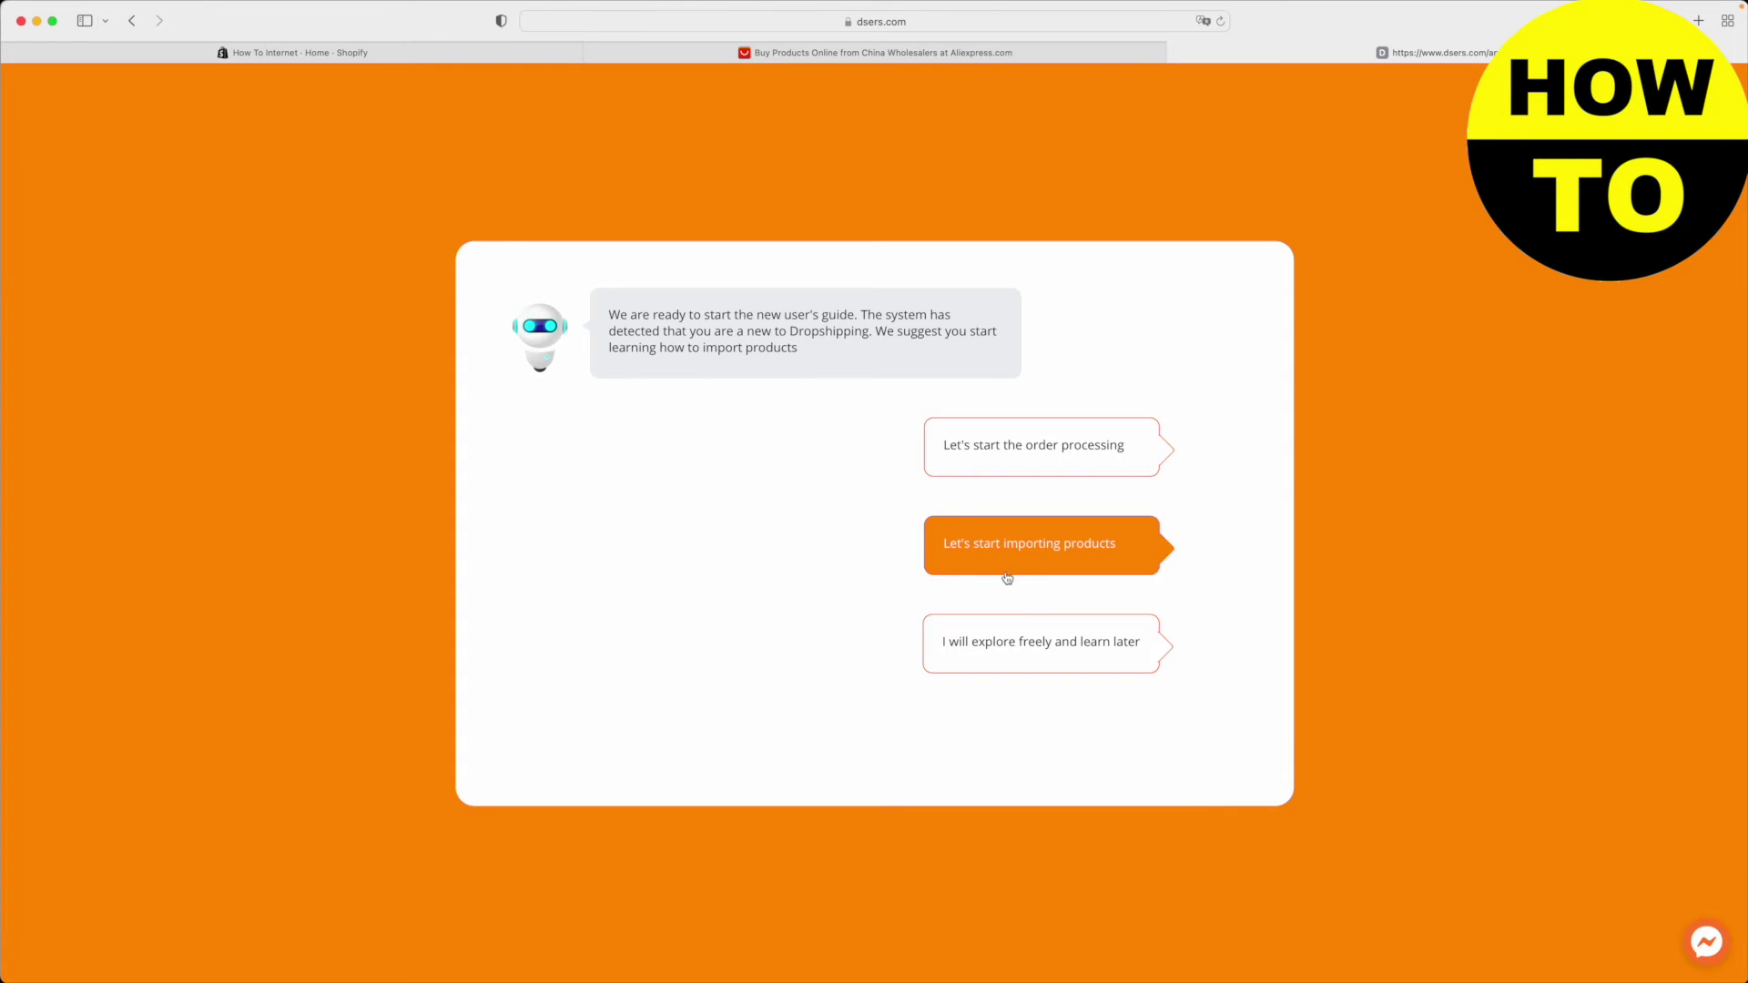
Step through the DSers product-import tutorial to the end, then dismiss the order-processing tutorial
{"action": "left_click", "coordinate": [1063, 545]}
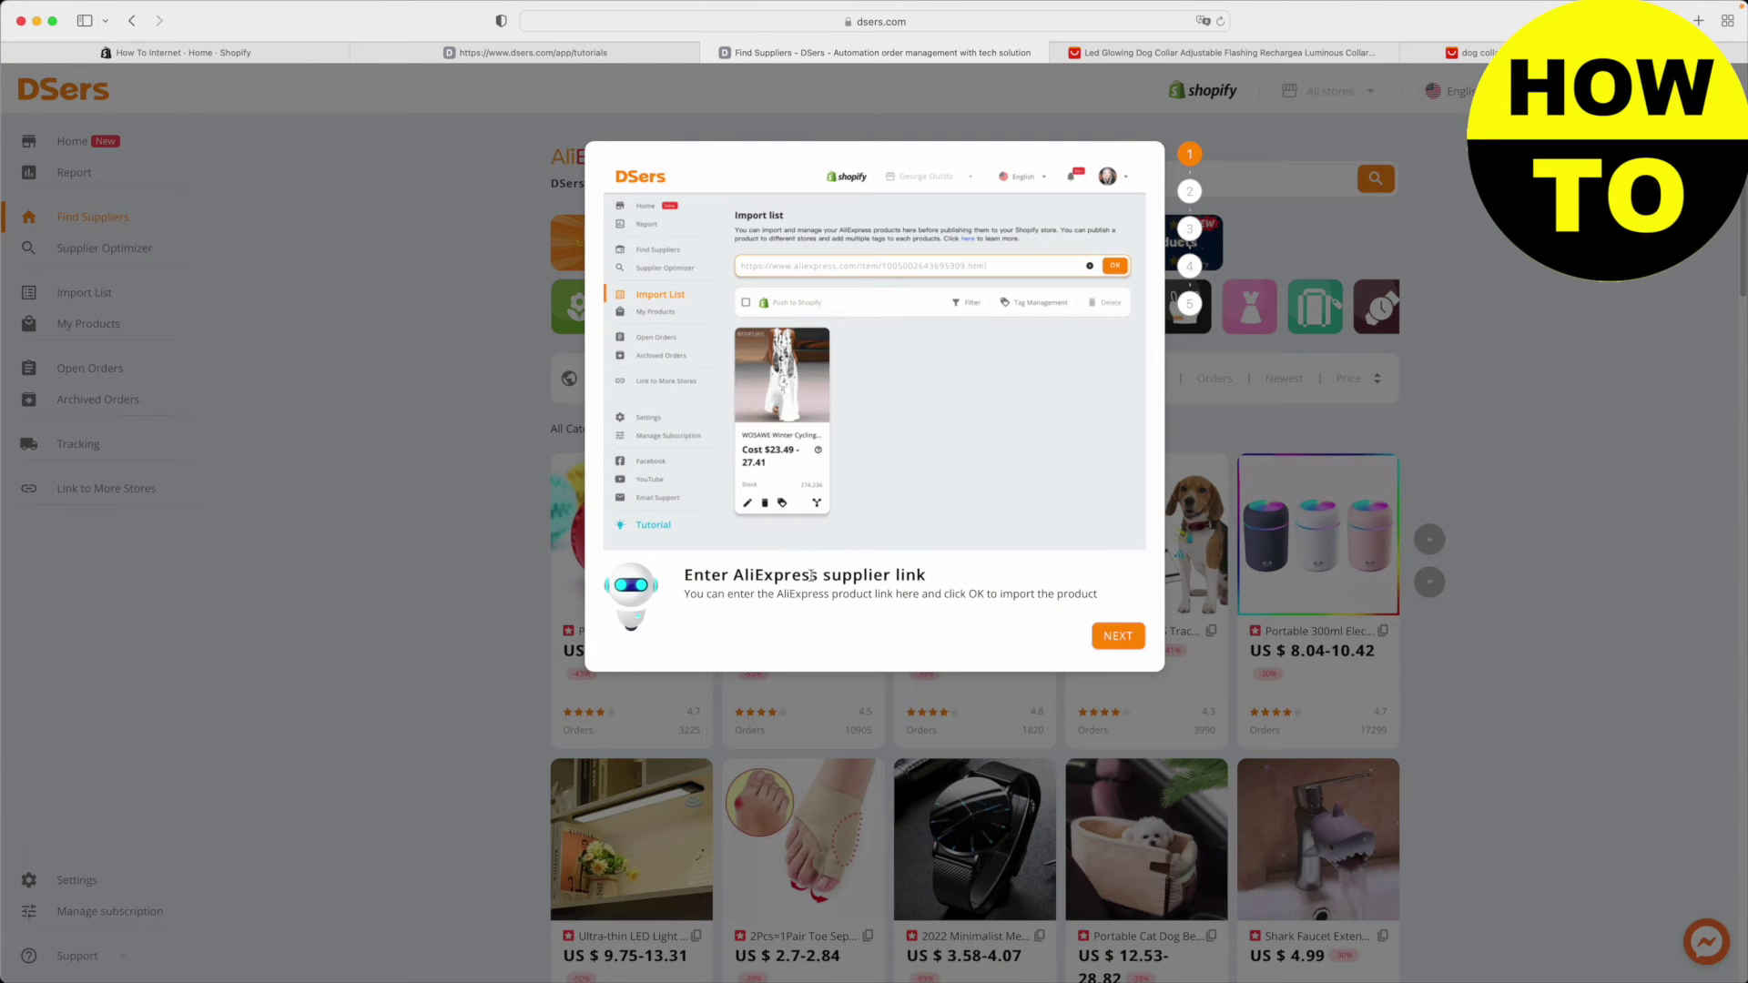
{"action": "left_click", "coordinate": [1116, 636]}
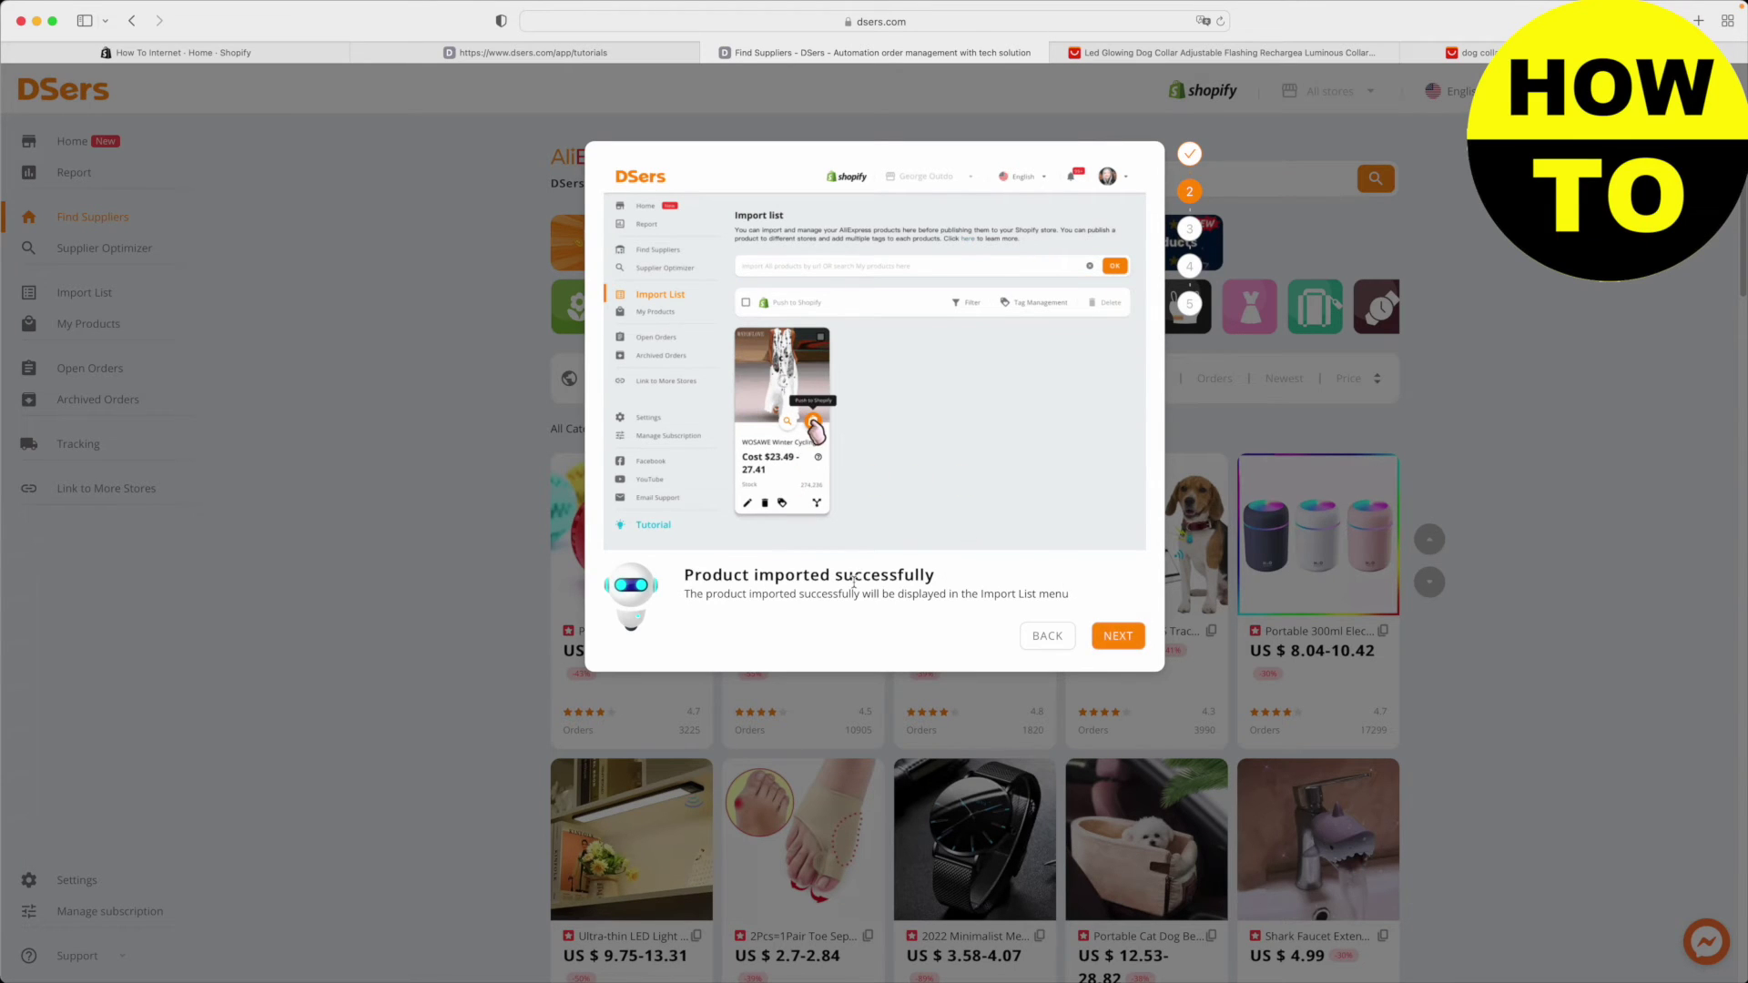
{"action": "left_click", "coordinate": [1132, 645]}
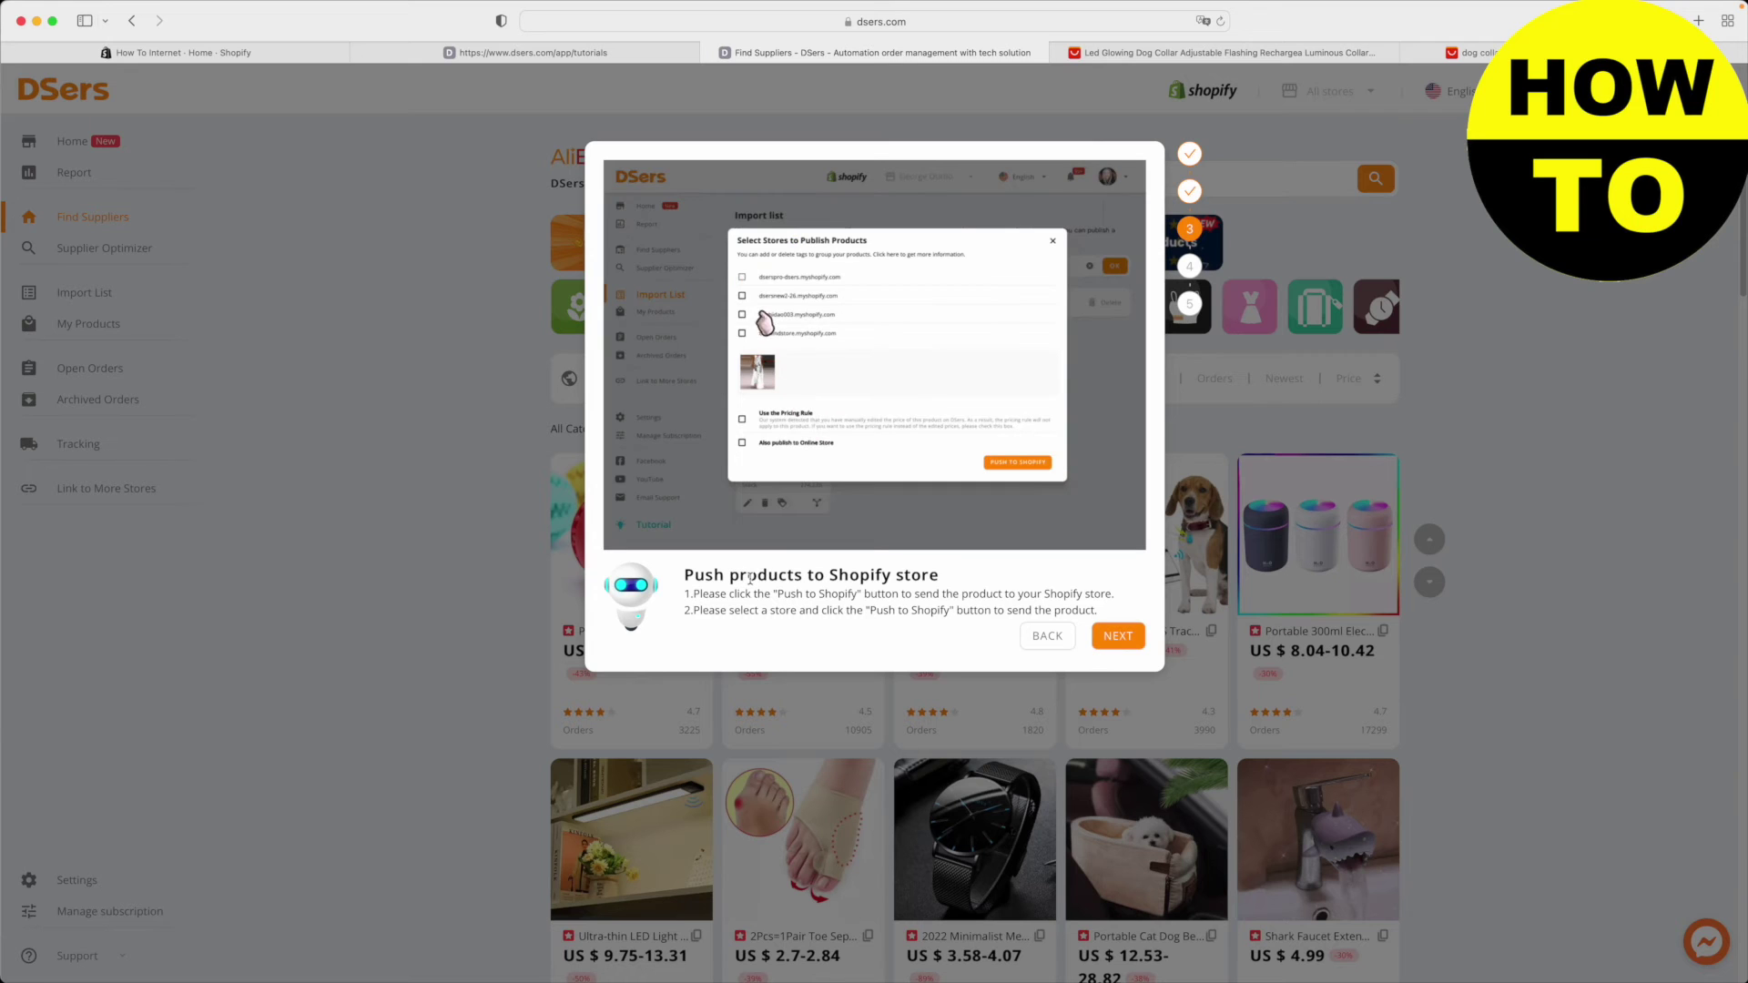
{"action": "left_click", "coordinate": [1119, 637]}
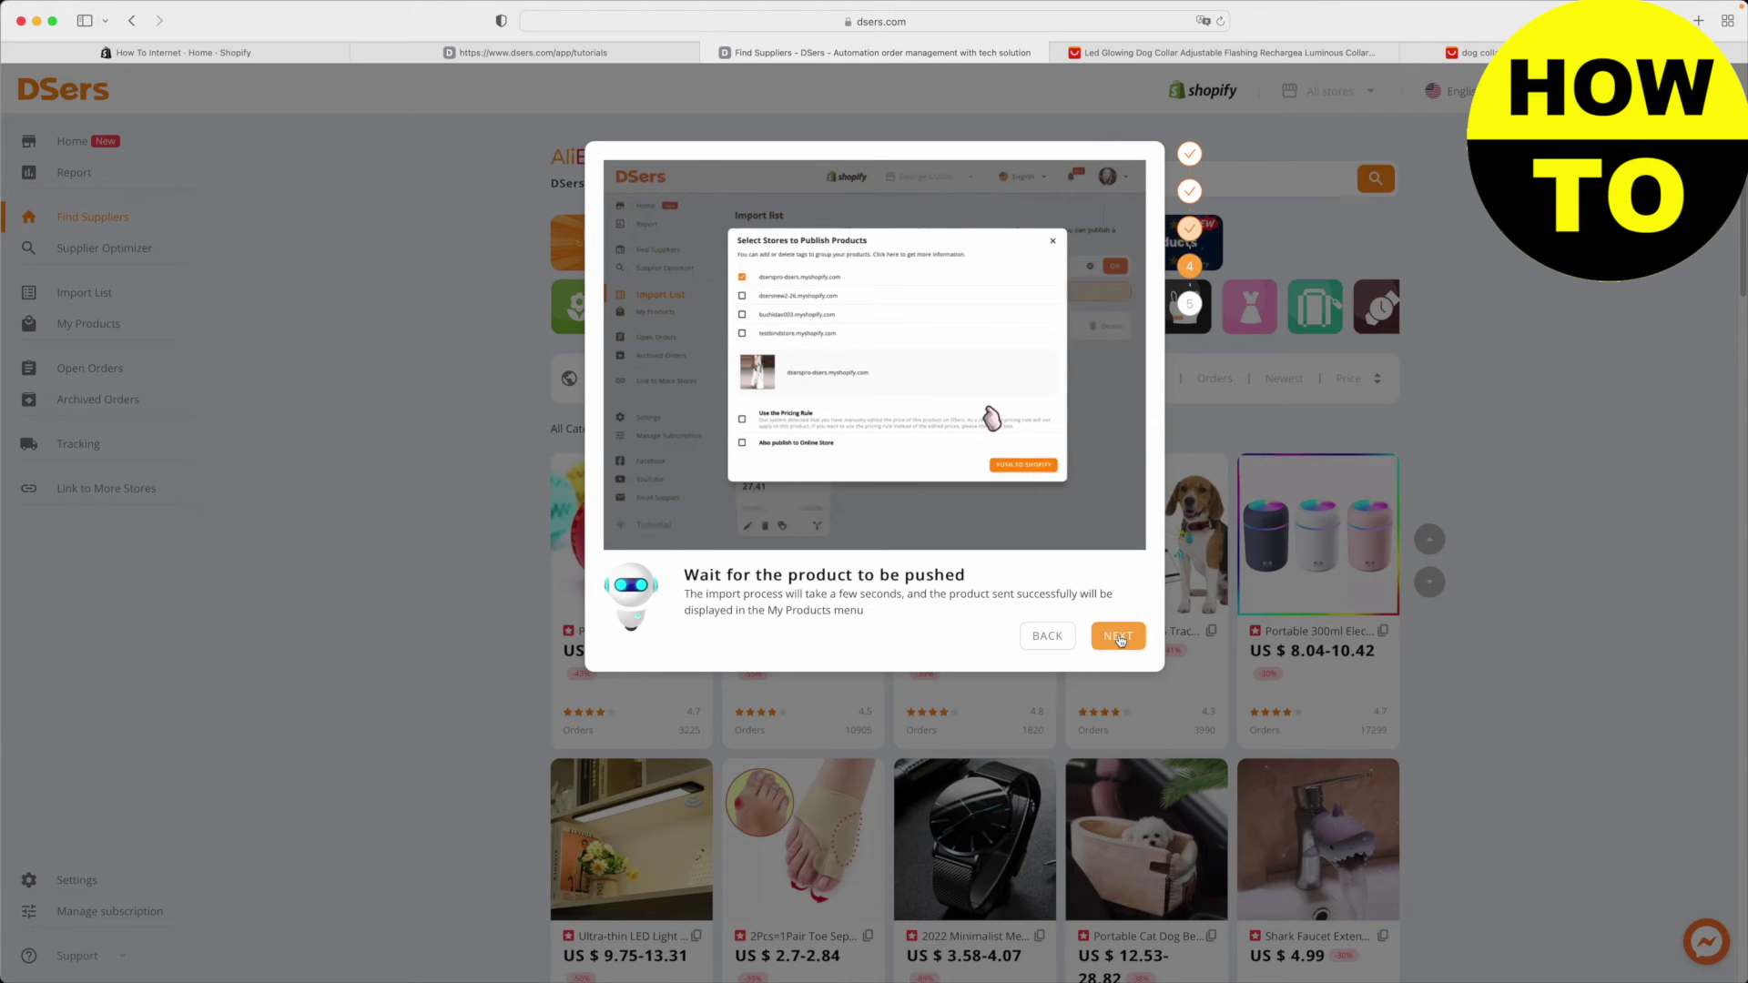
{"action": "left_click", "coordinate": [1119, 638]}
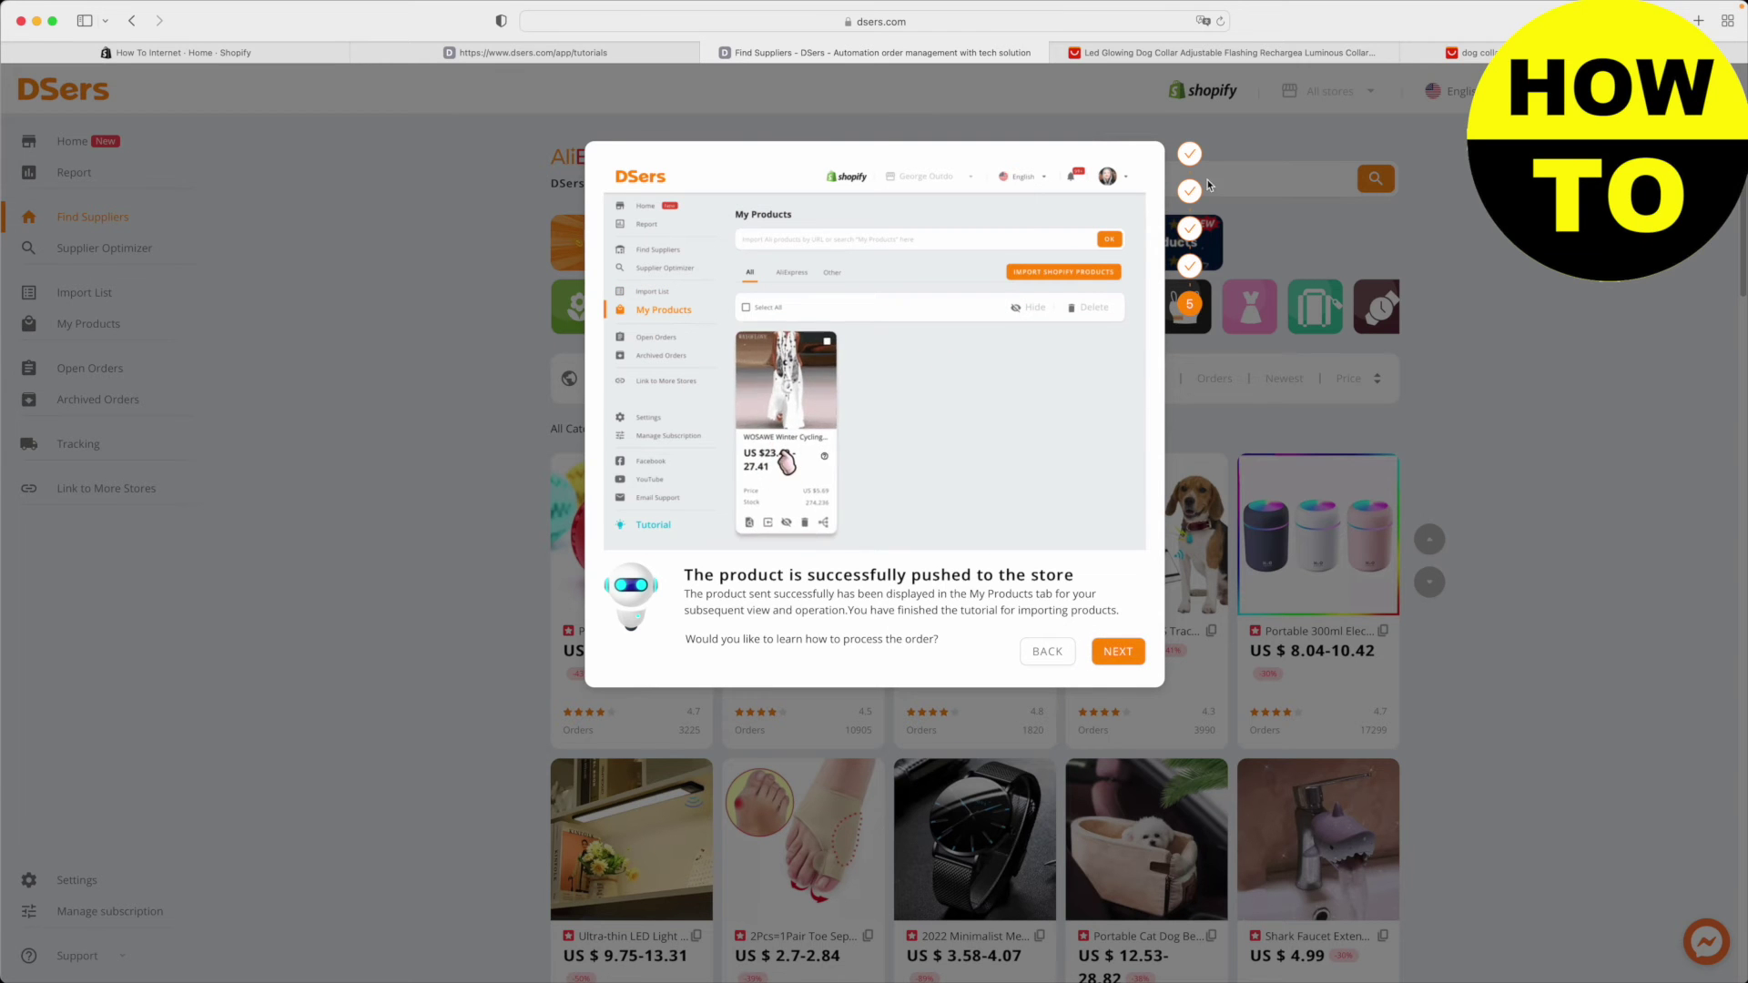
{"action": "left_click", "coordinate": [1137, 652]}
{"action": "left_click", "coordinate": [913, 257]}
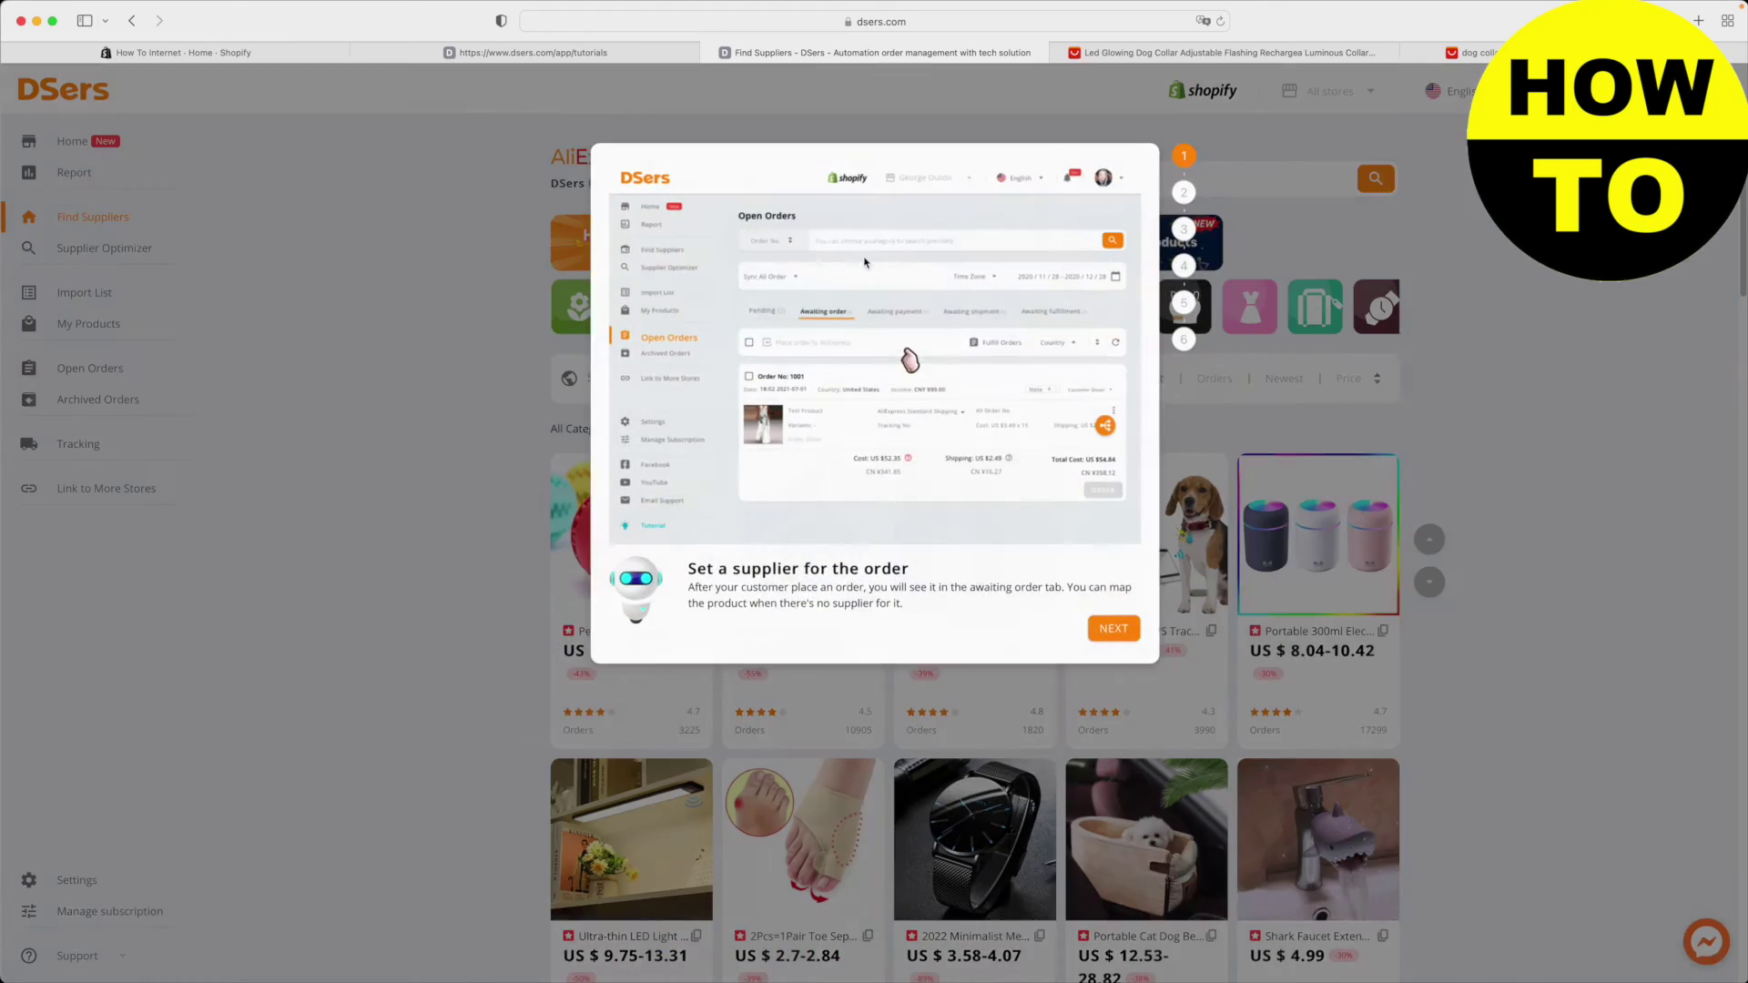
{"action": "left_click", "coordinate": [409, 462]}
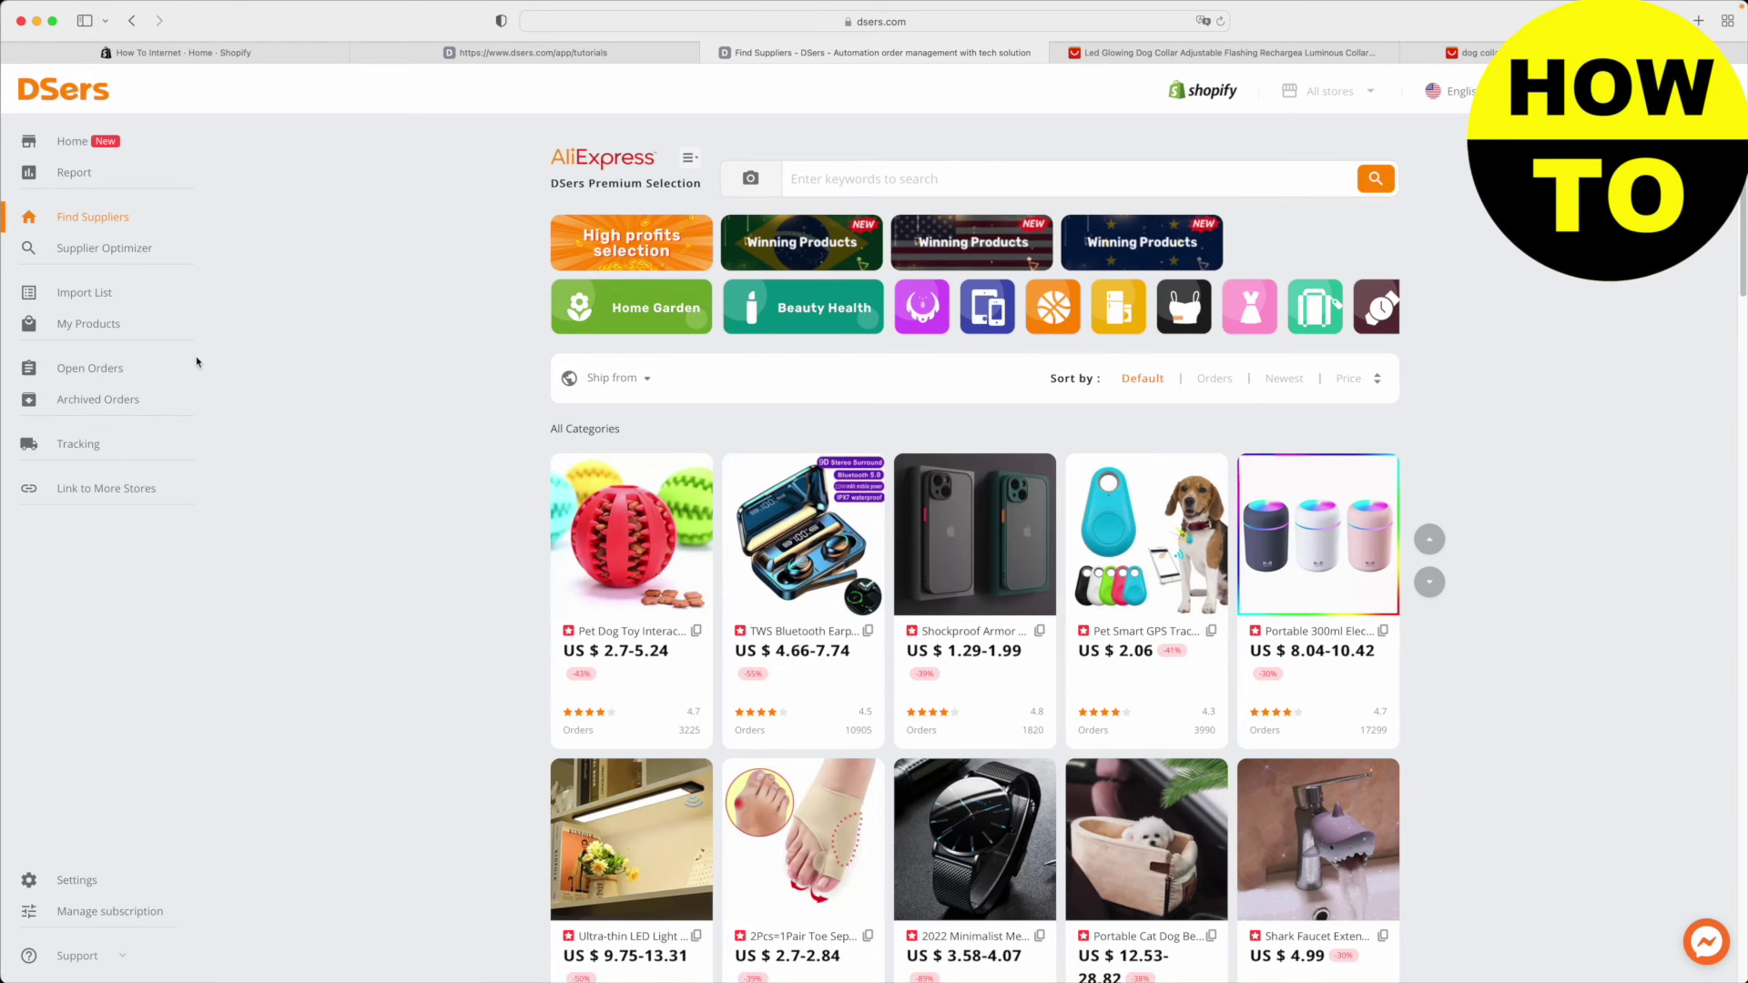
Copy the AliExpress dog collar's URL from Safari and import it via the DSers Import list link field
{"action": "left_click", "coordinate": [103, 301]}
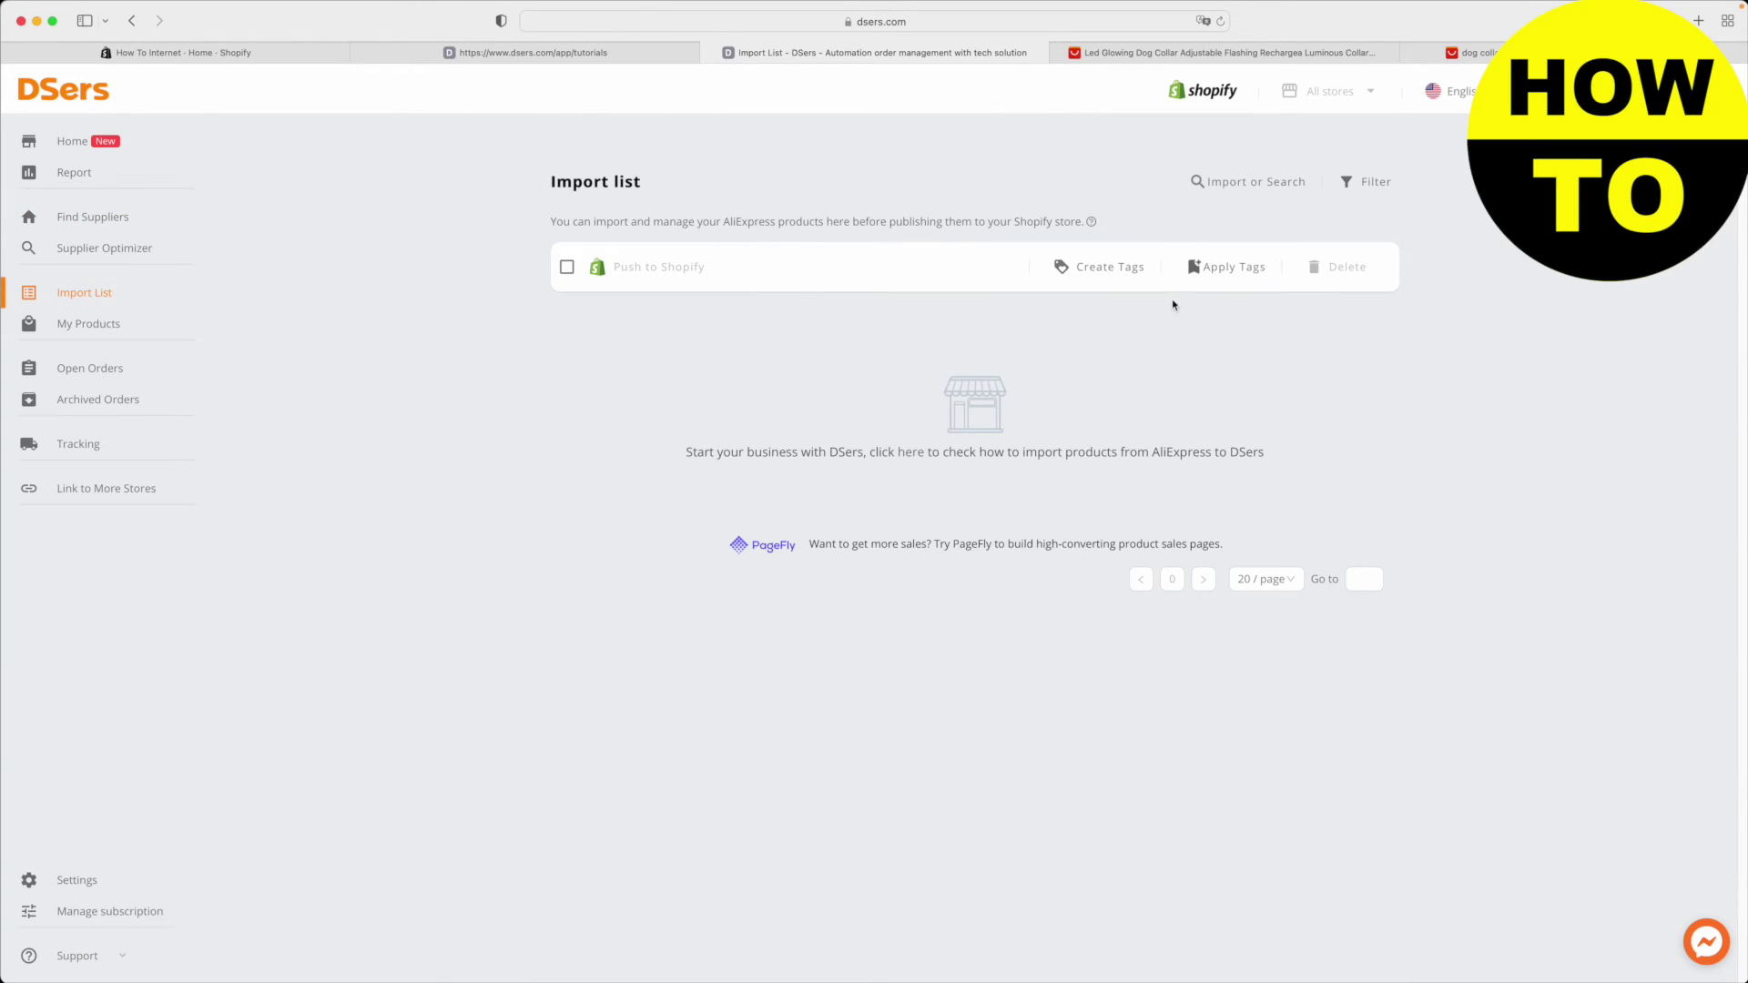
{"action": "left_click", "coordinate": [1247, 181]}
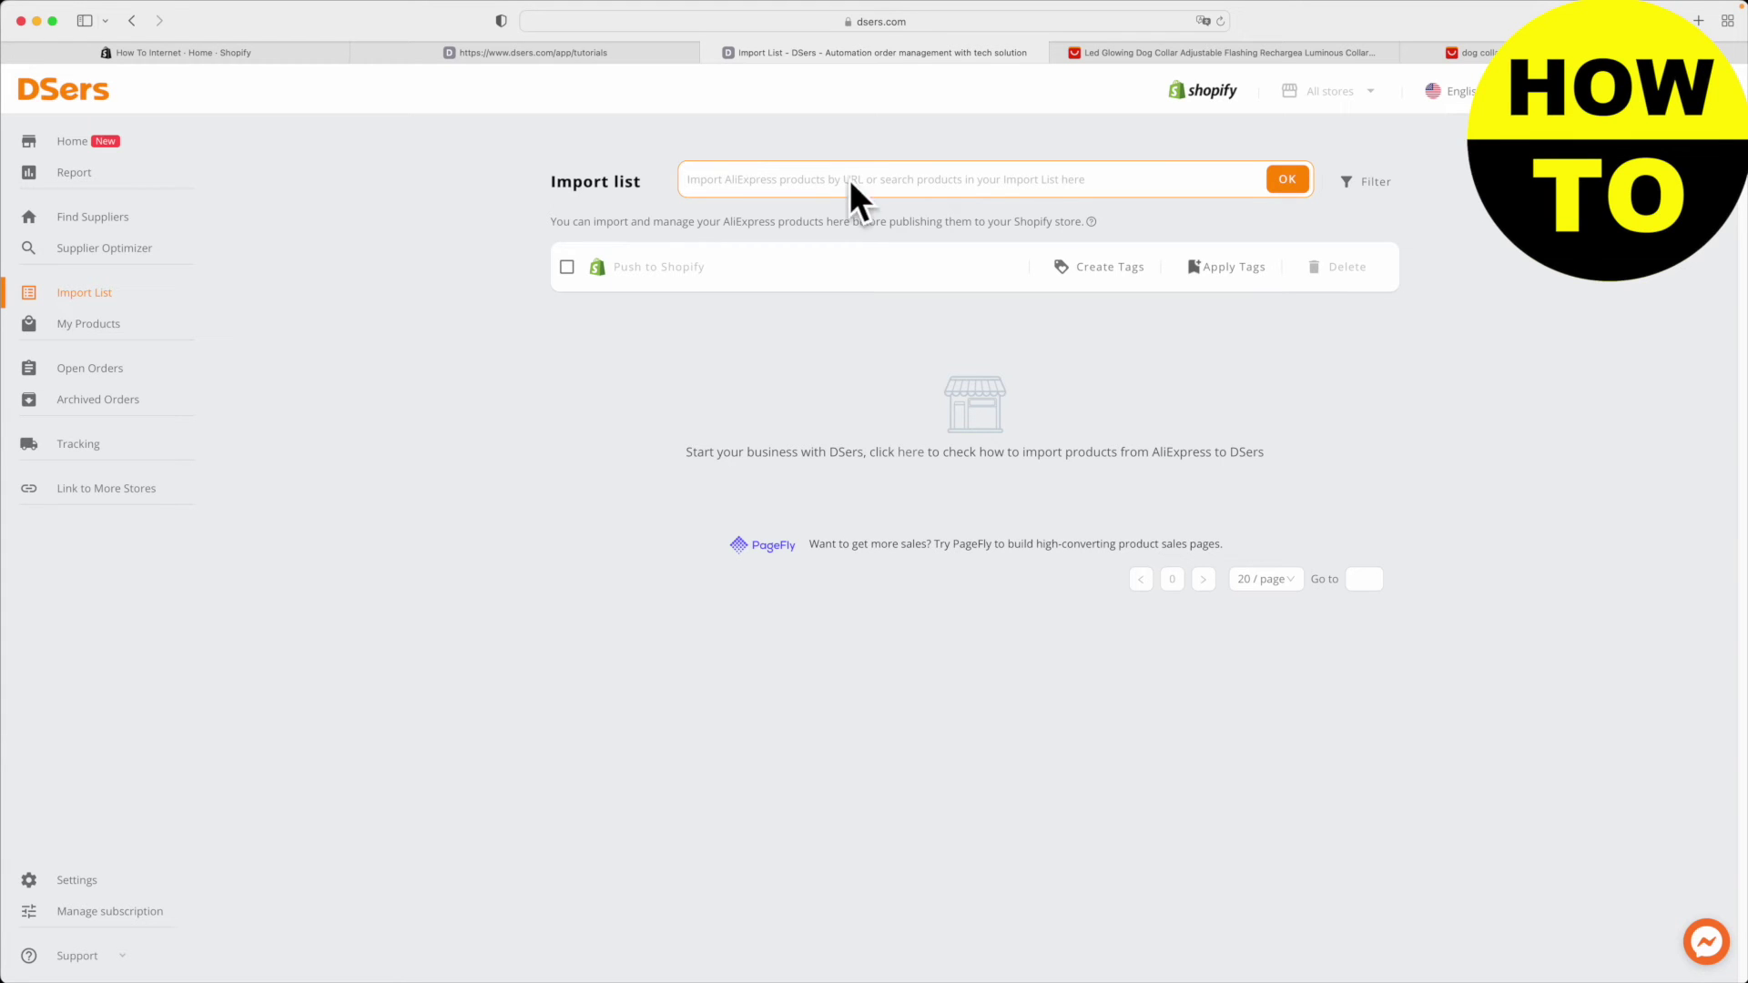
{"action": "left_click", "coordinate": [1209, 54]}
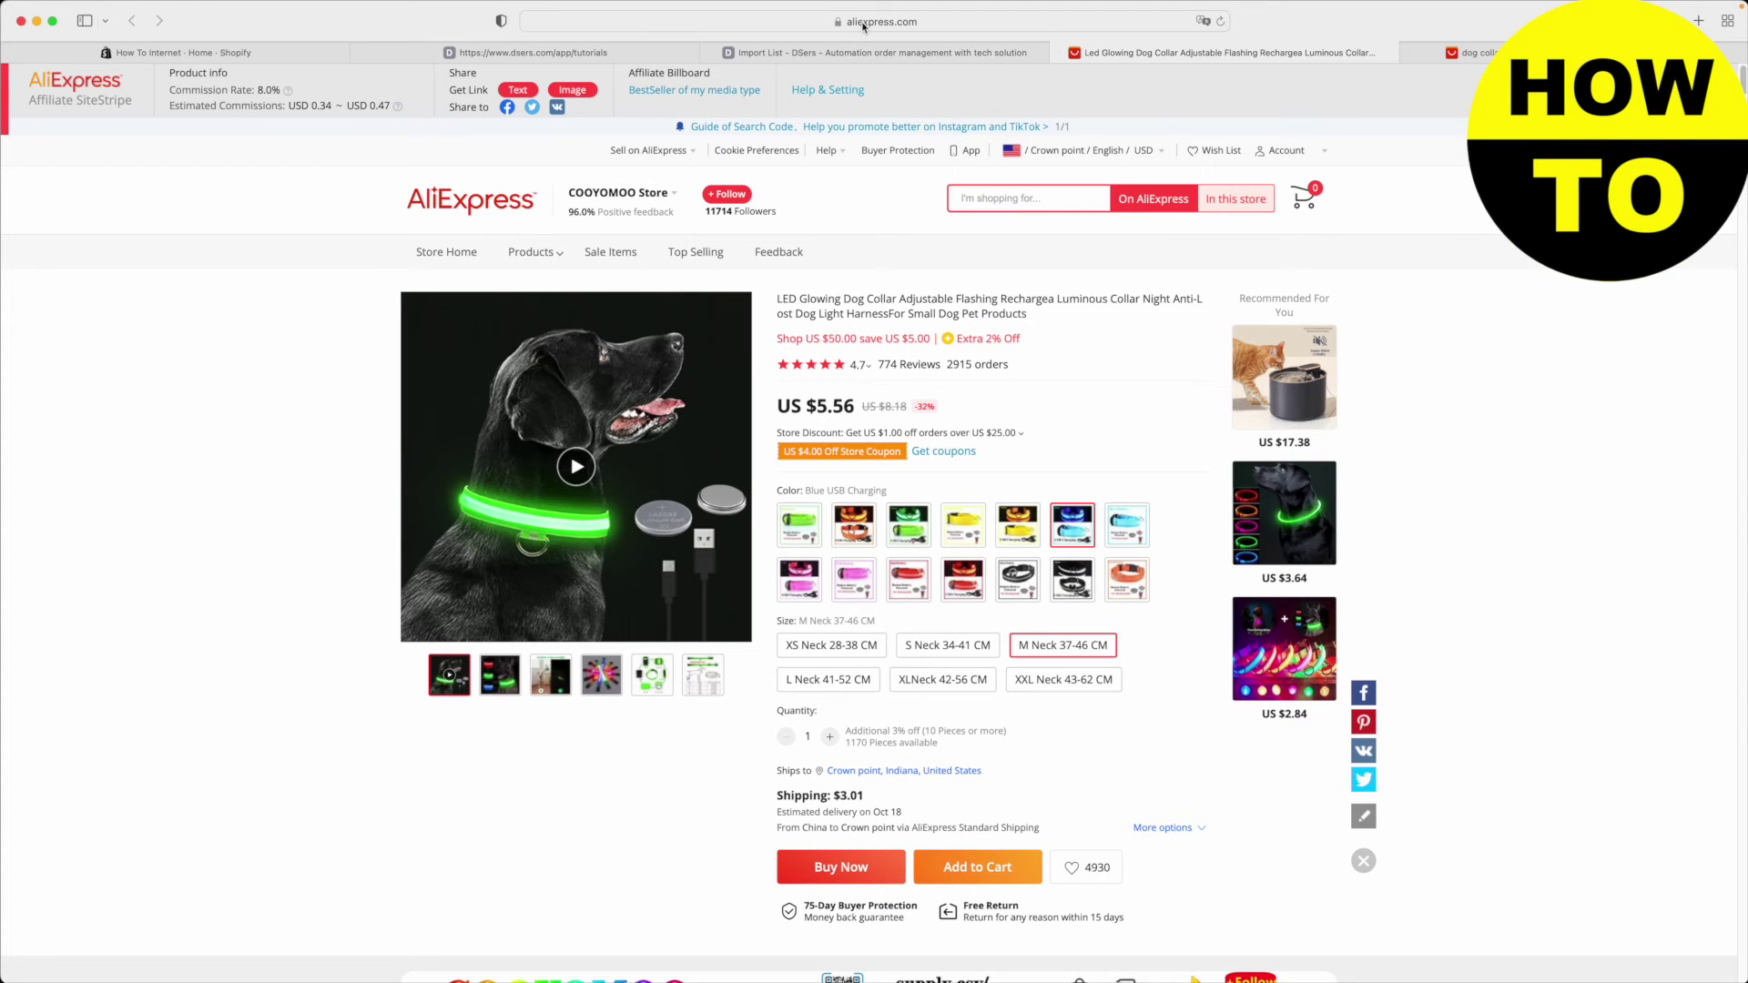
{"action": "left_click", "coordinate": [872, 24]}
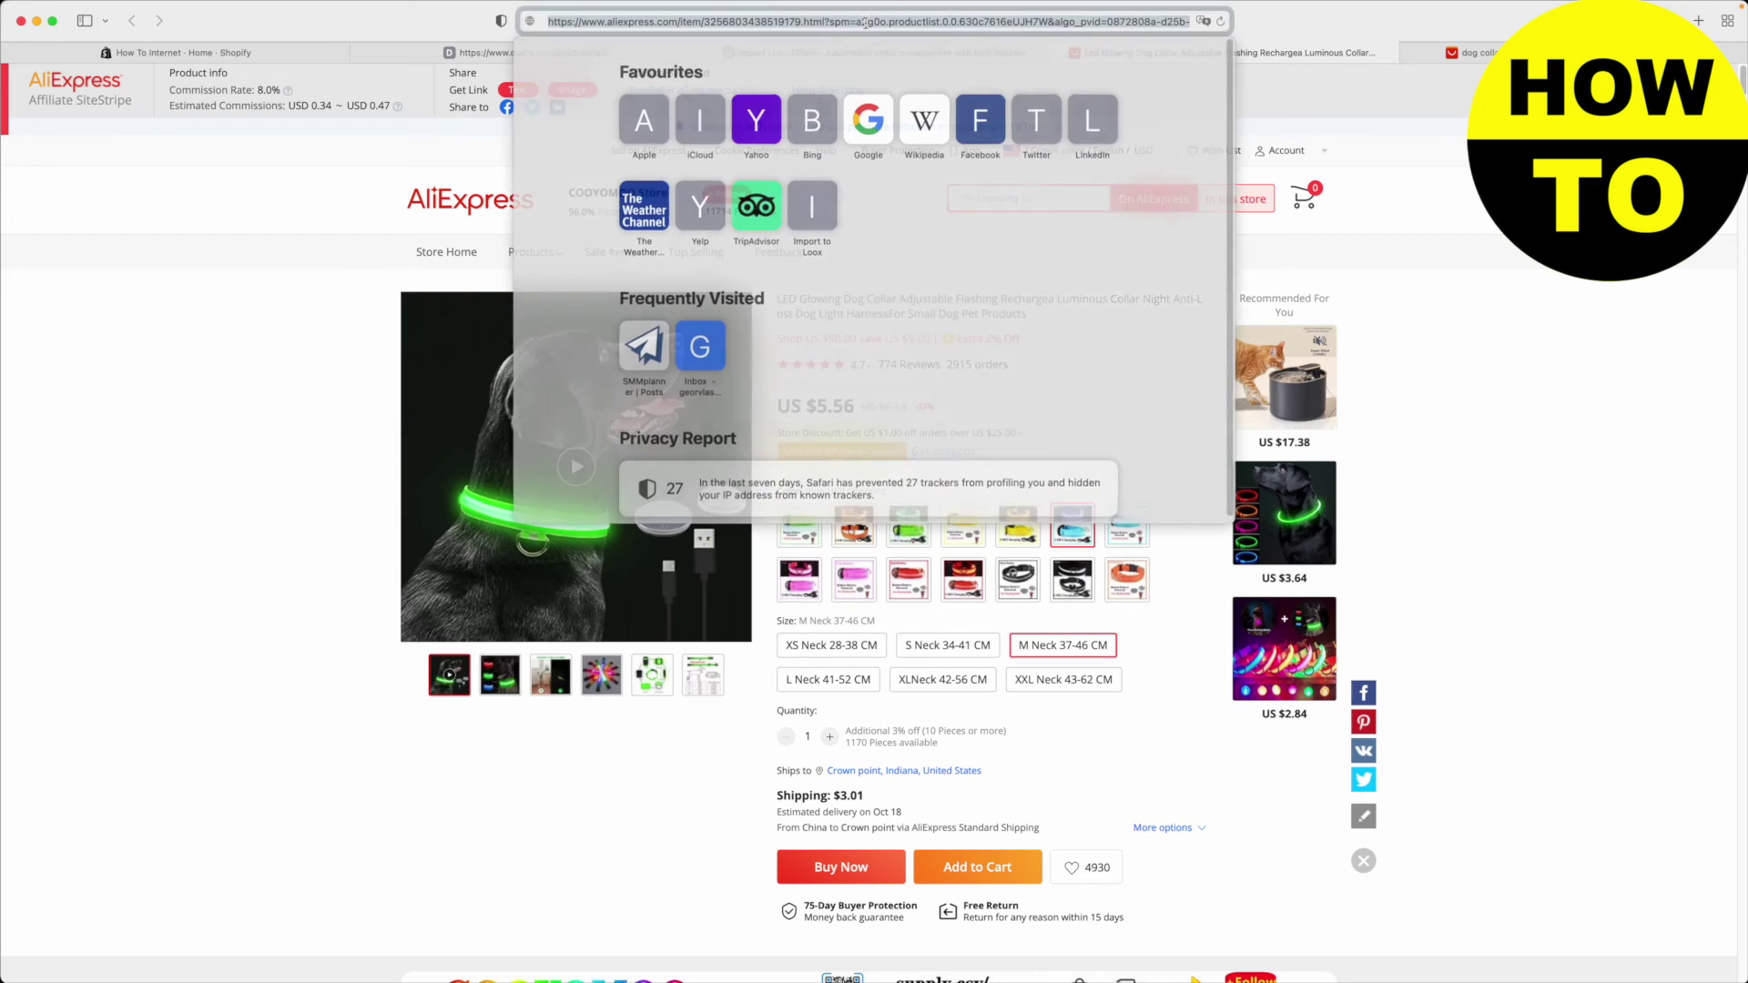
{"action": "left_click", "coordinate": [1532, 280]}
{"action": "left_click", "coordinate": [874, 52]}
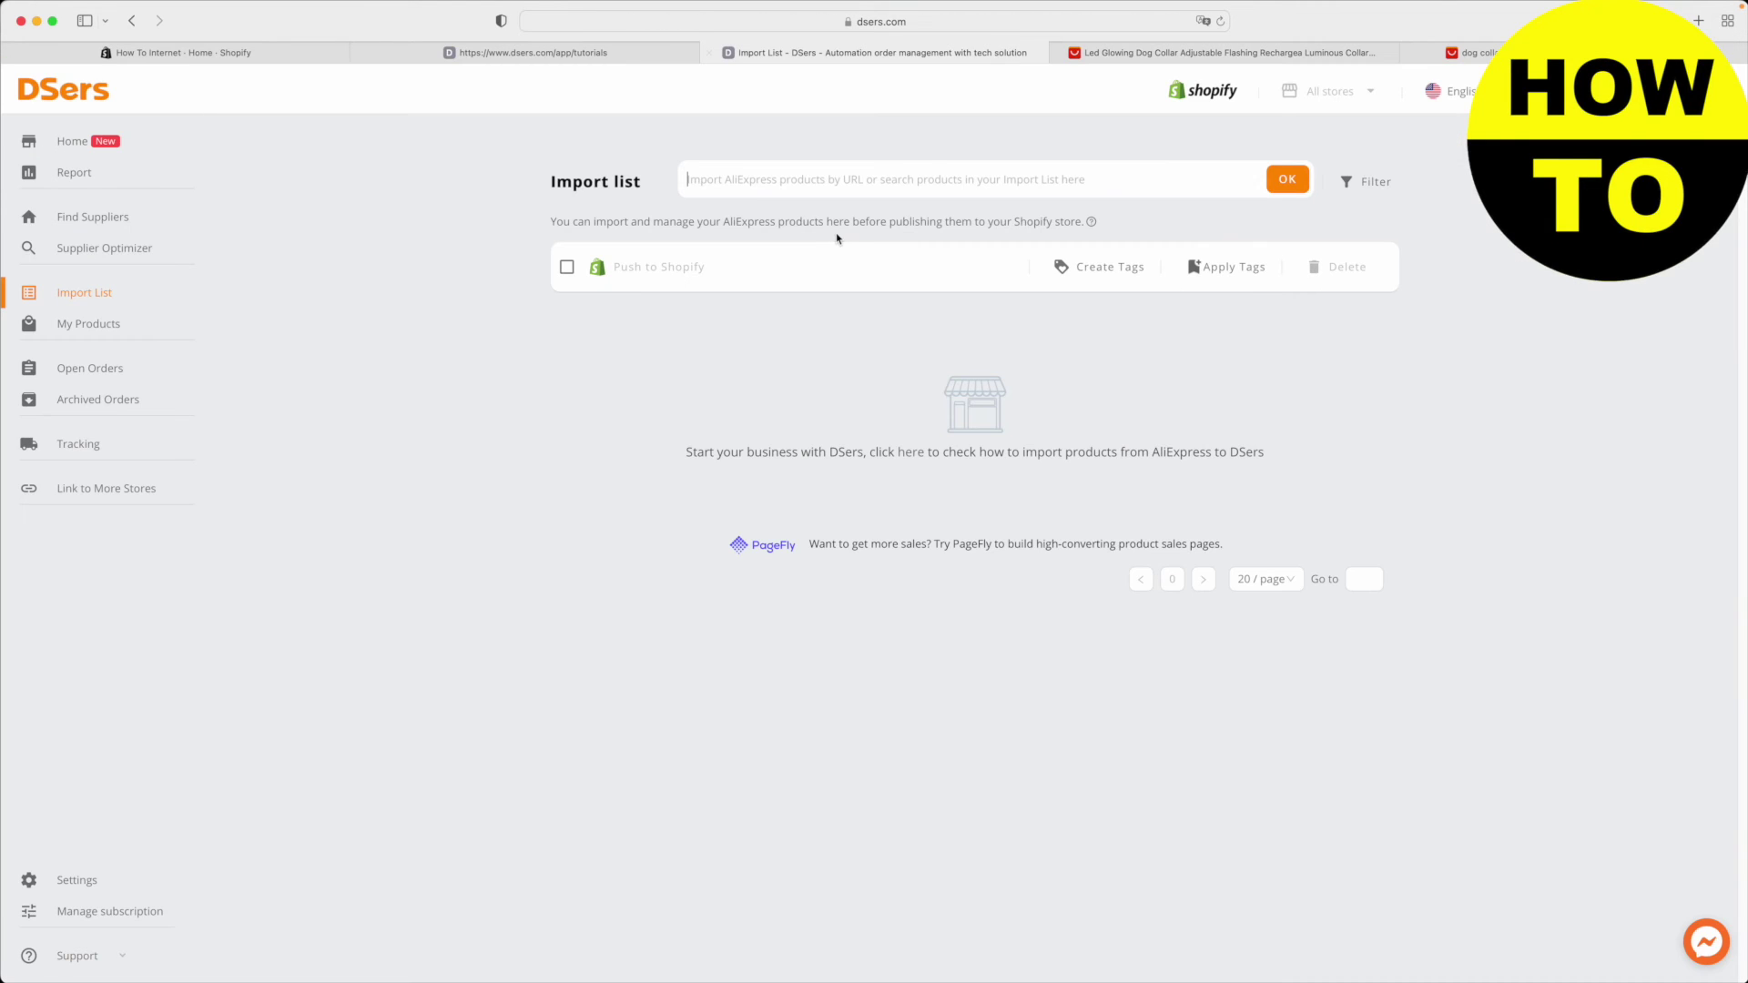
{"action": "left_click", "coordinate": [837, 186]}
{"action": "key", "text": "super+v"}
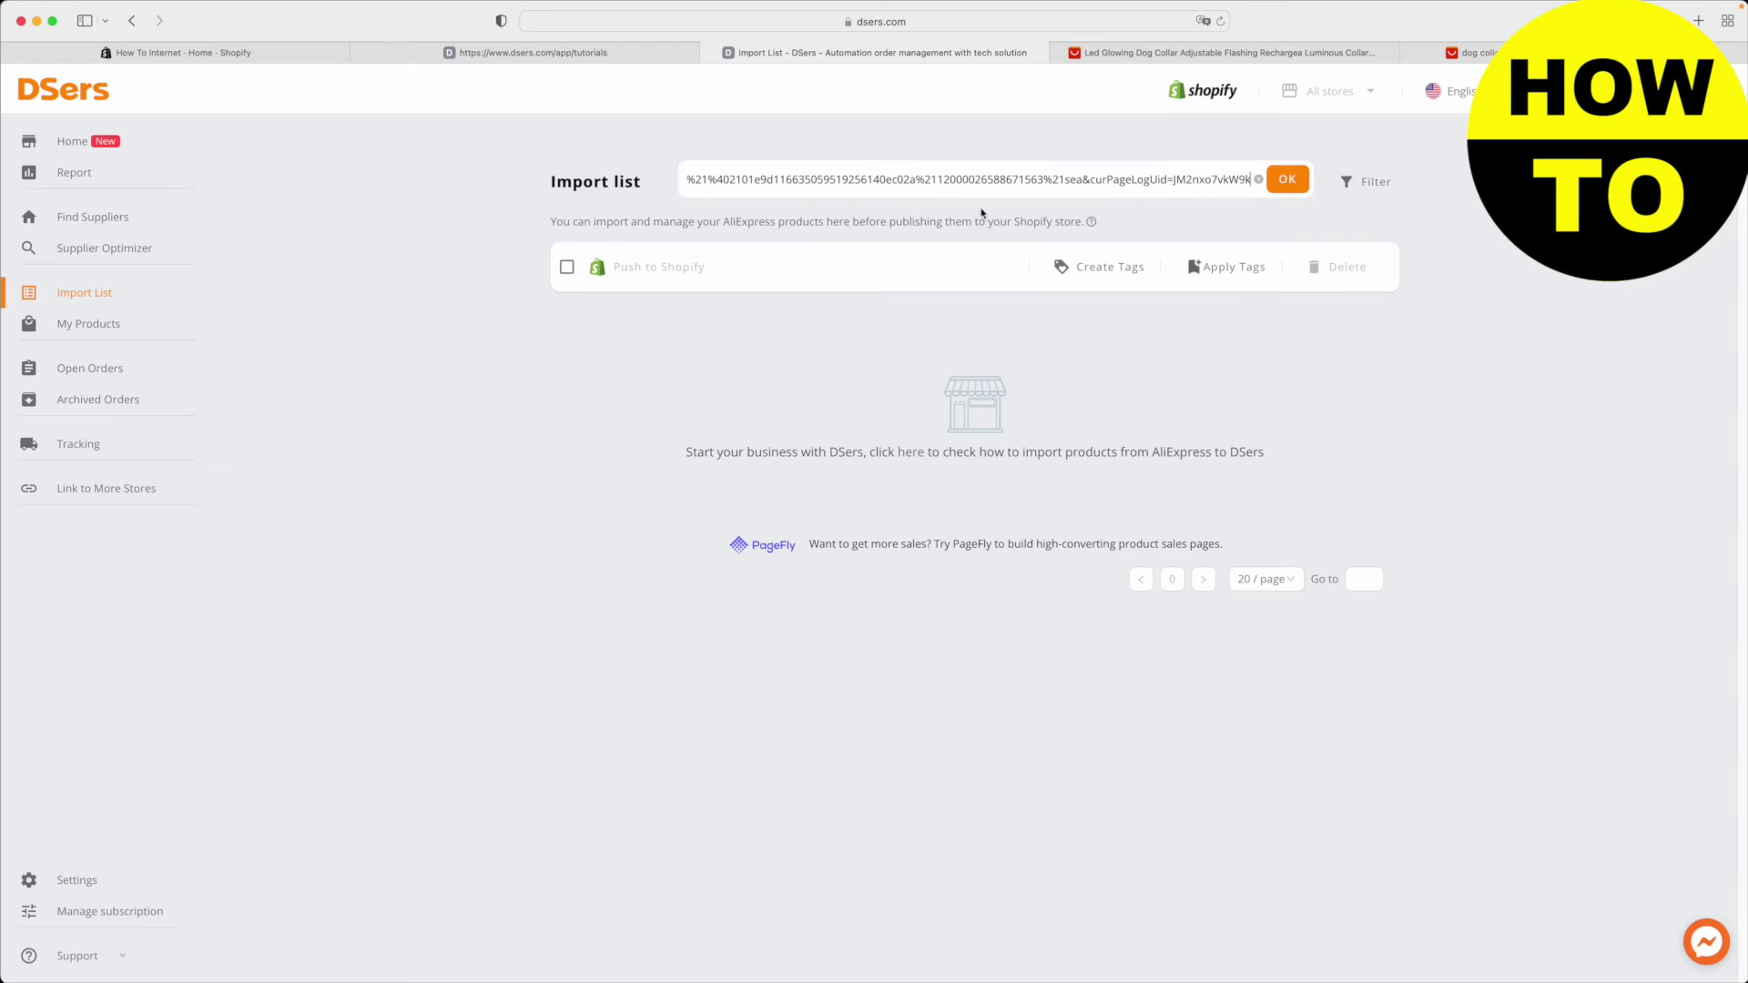
{"action": "left_click", "coordinate": [1287, 186]}
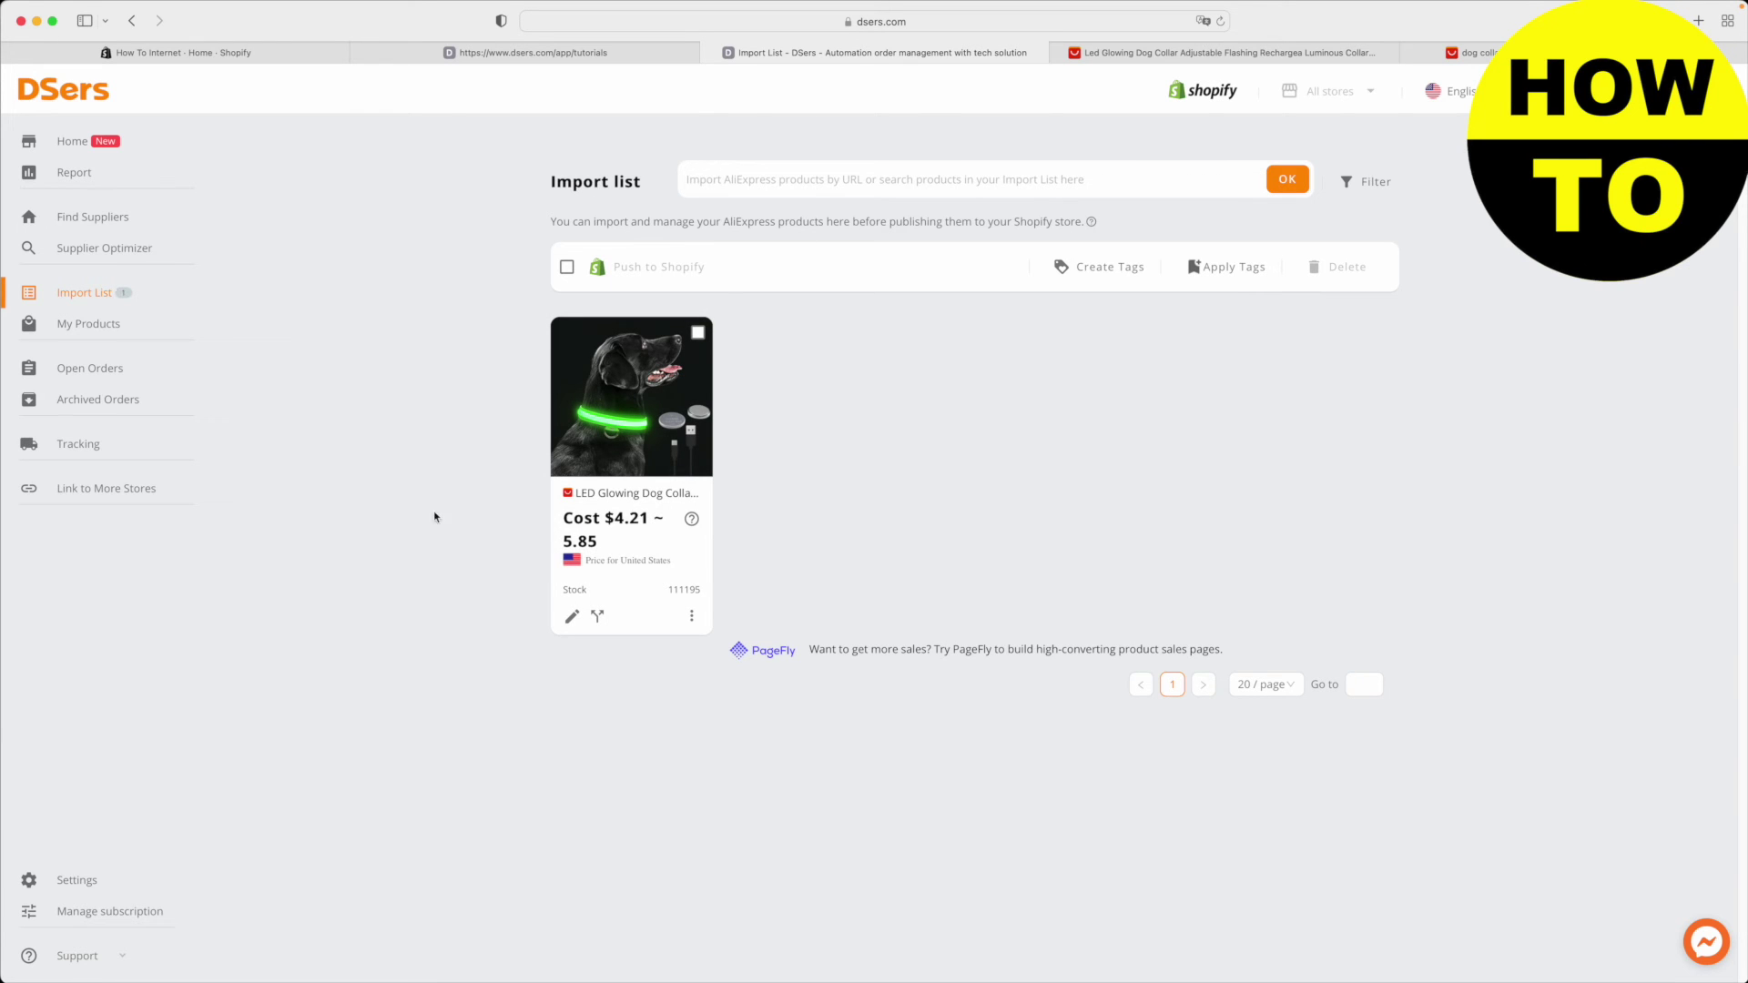
Select the LED Glowing Dog Collar card and push it to Shopify with Online Store publishing checked
{"action": "left_click", "coordinate": [767, 583]}
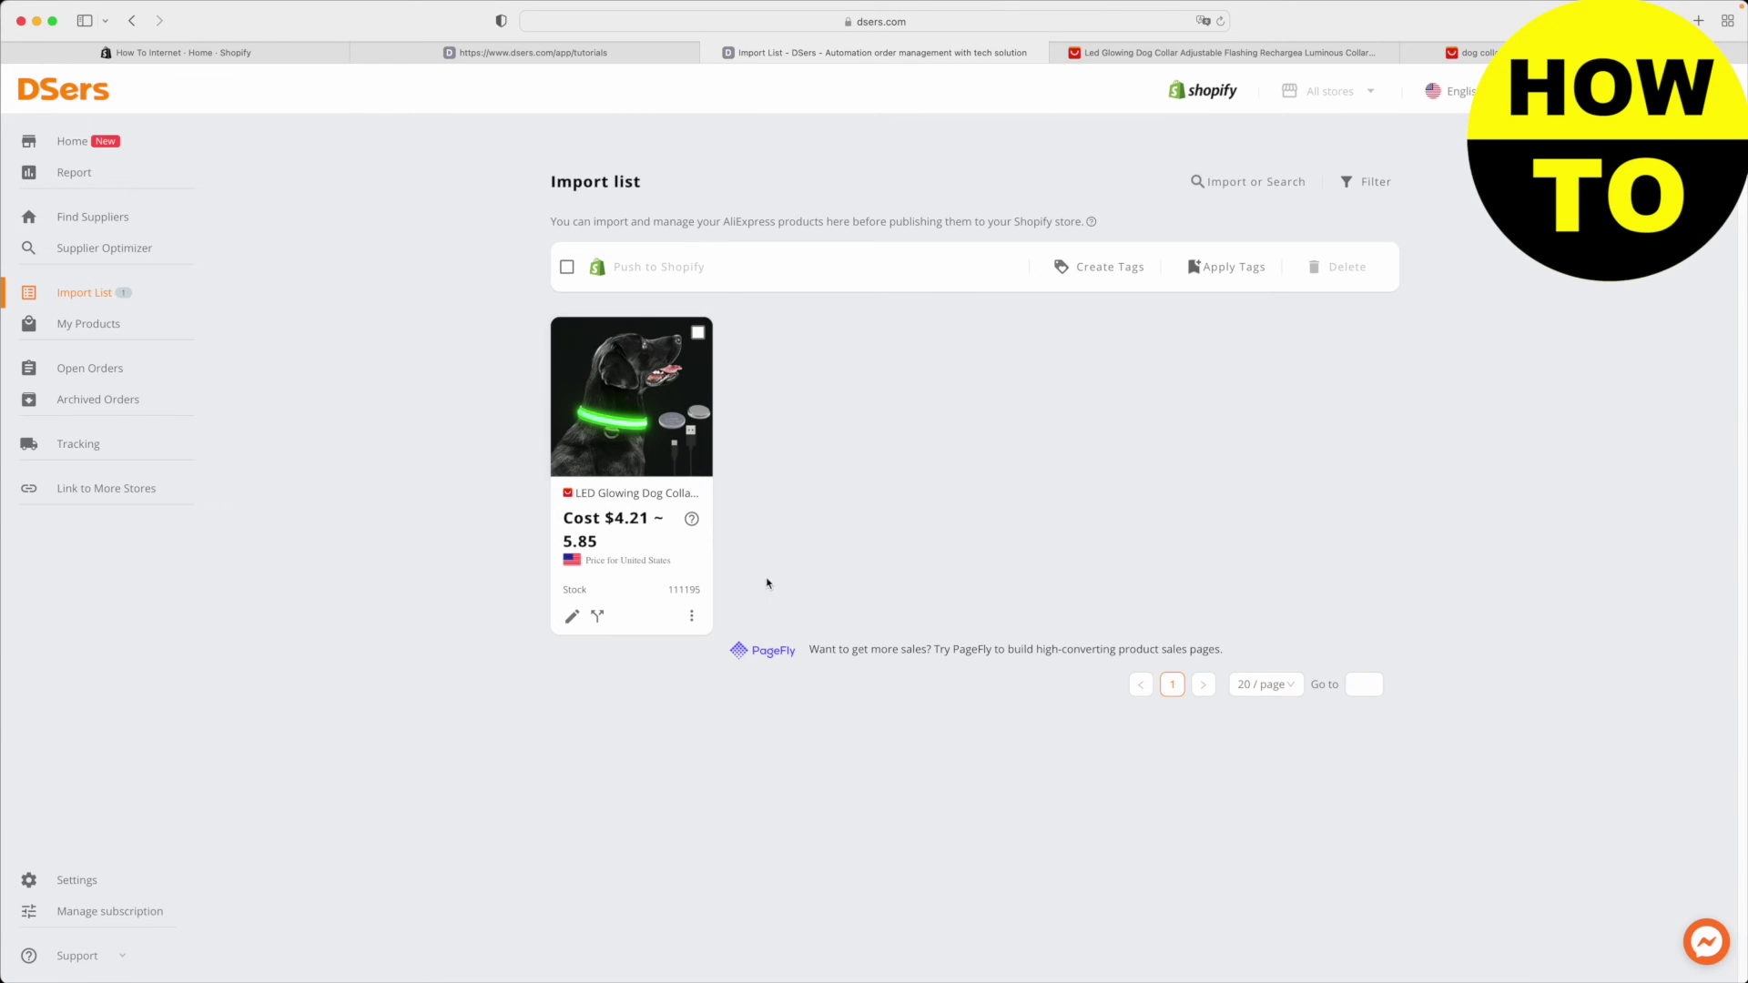
{"action": "left_click", "coordinate": [698, 333]}
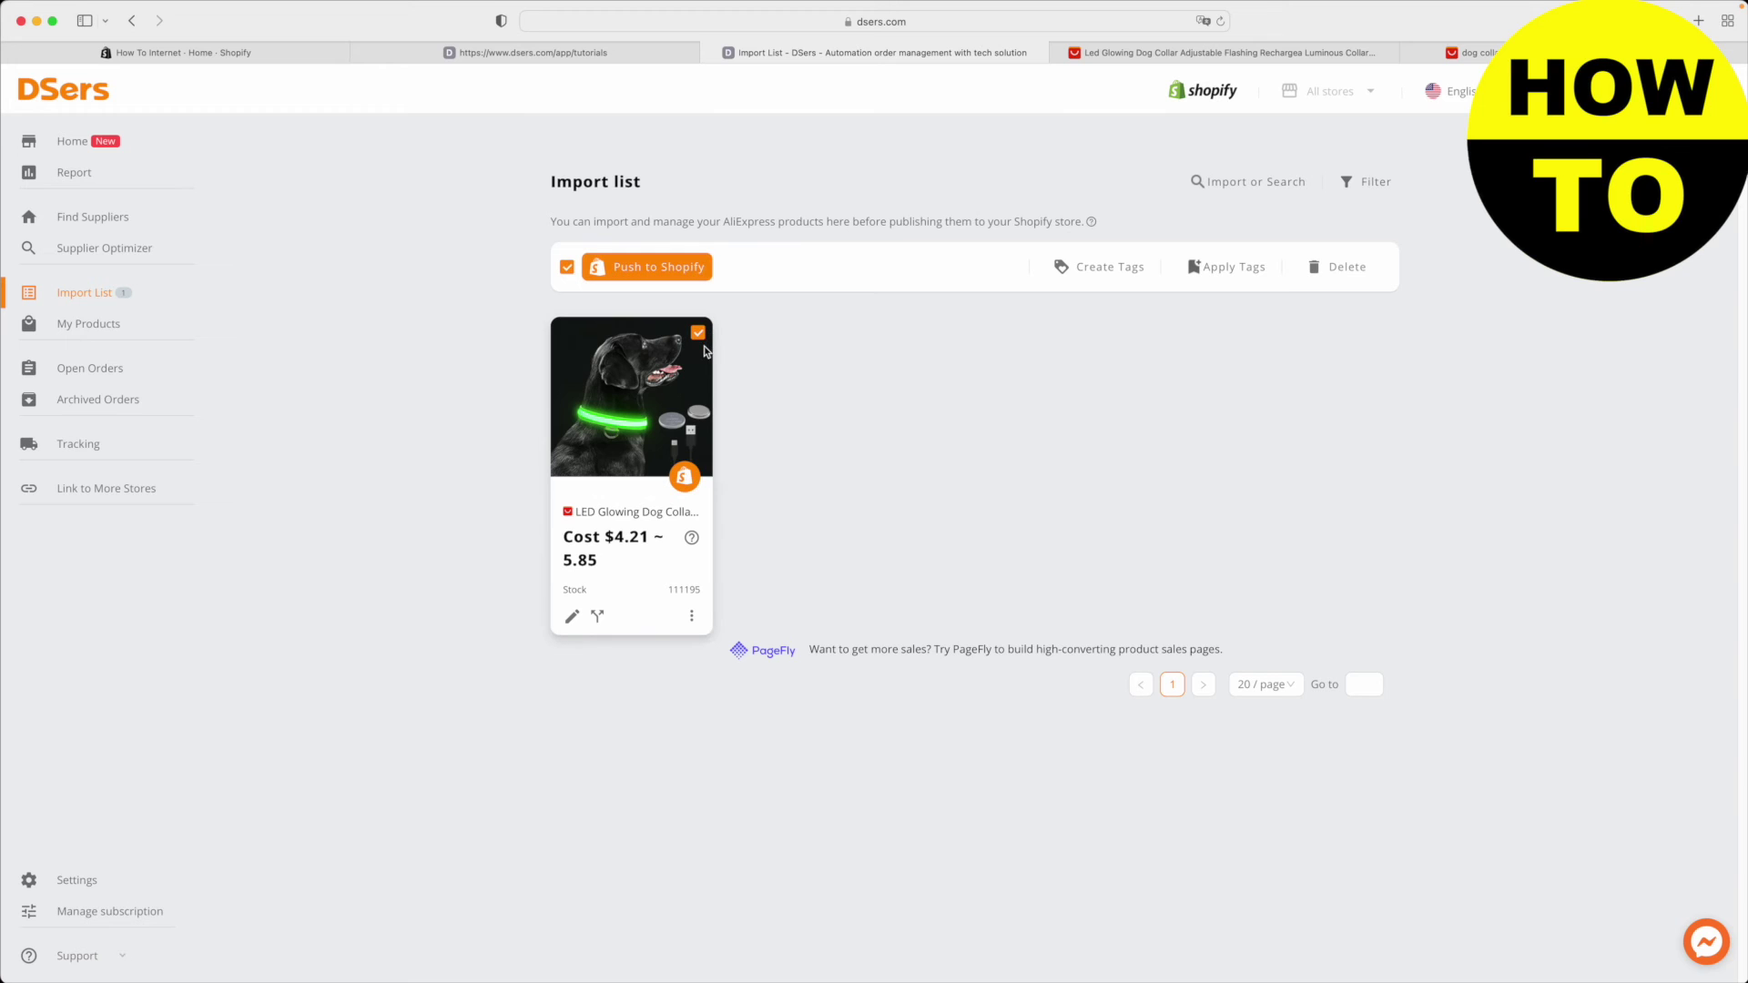
{"action": "left_click", "coordinate": [664, 275]}
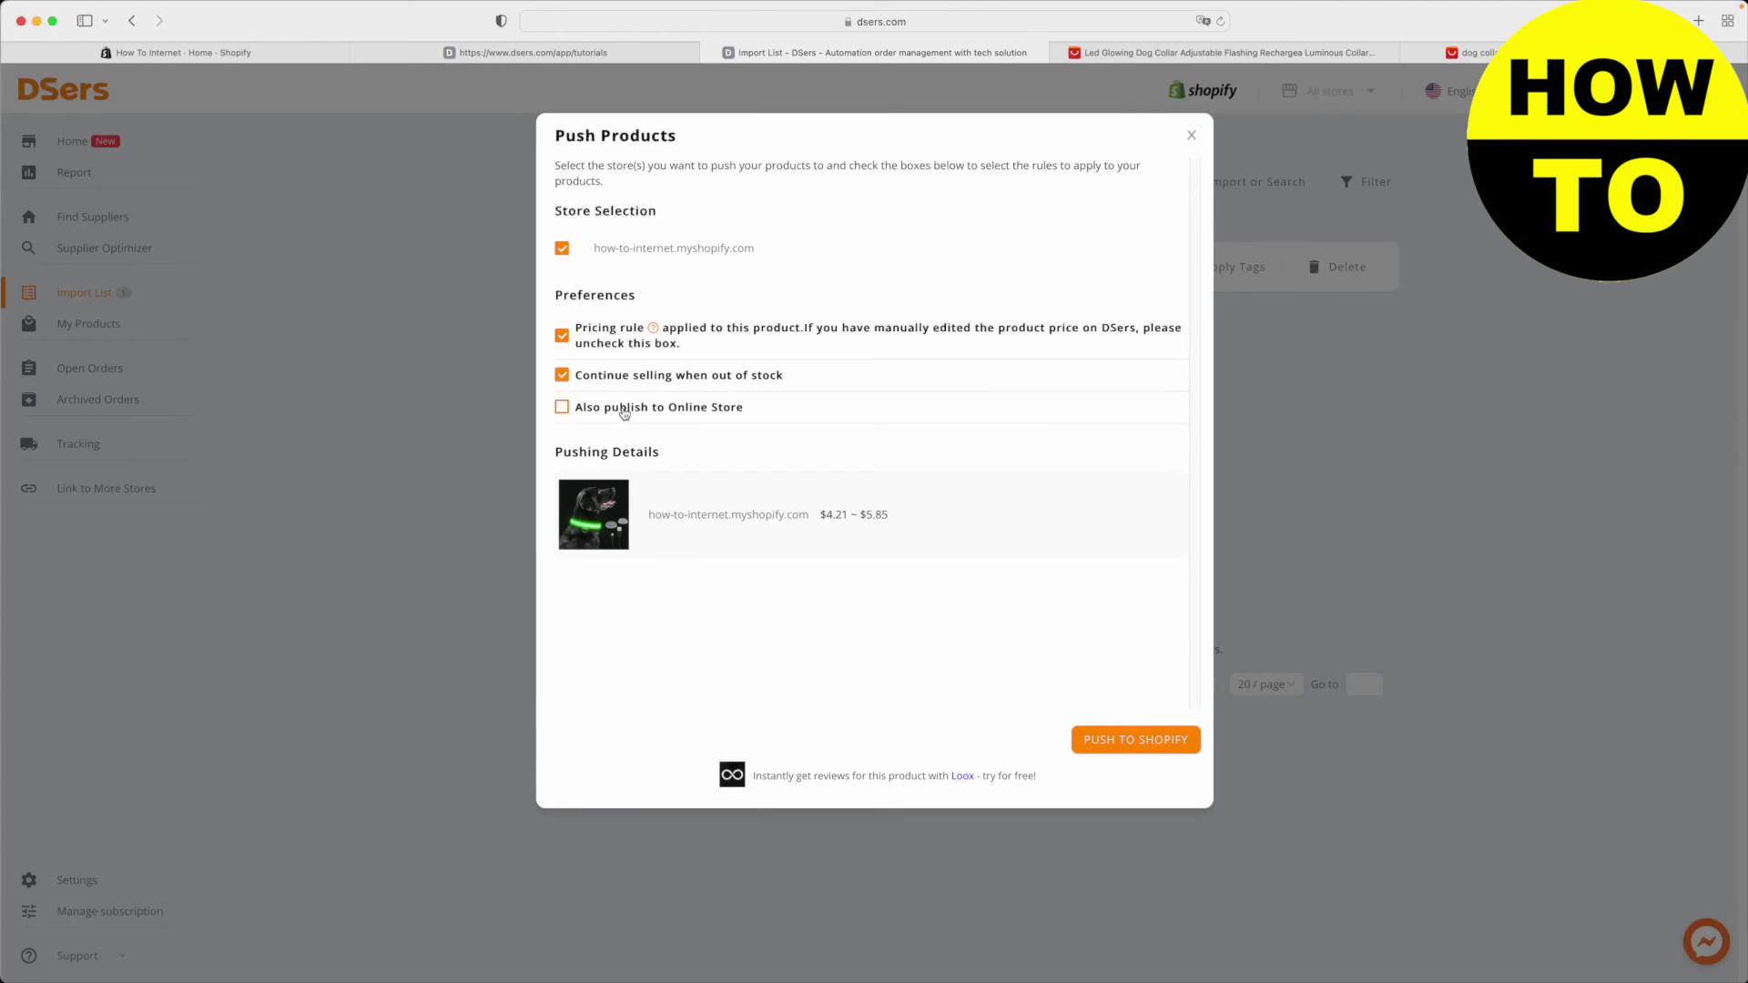
{"action": "left_click", "coordinate": [624, 412]}
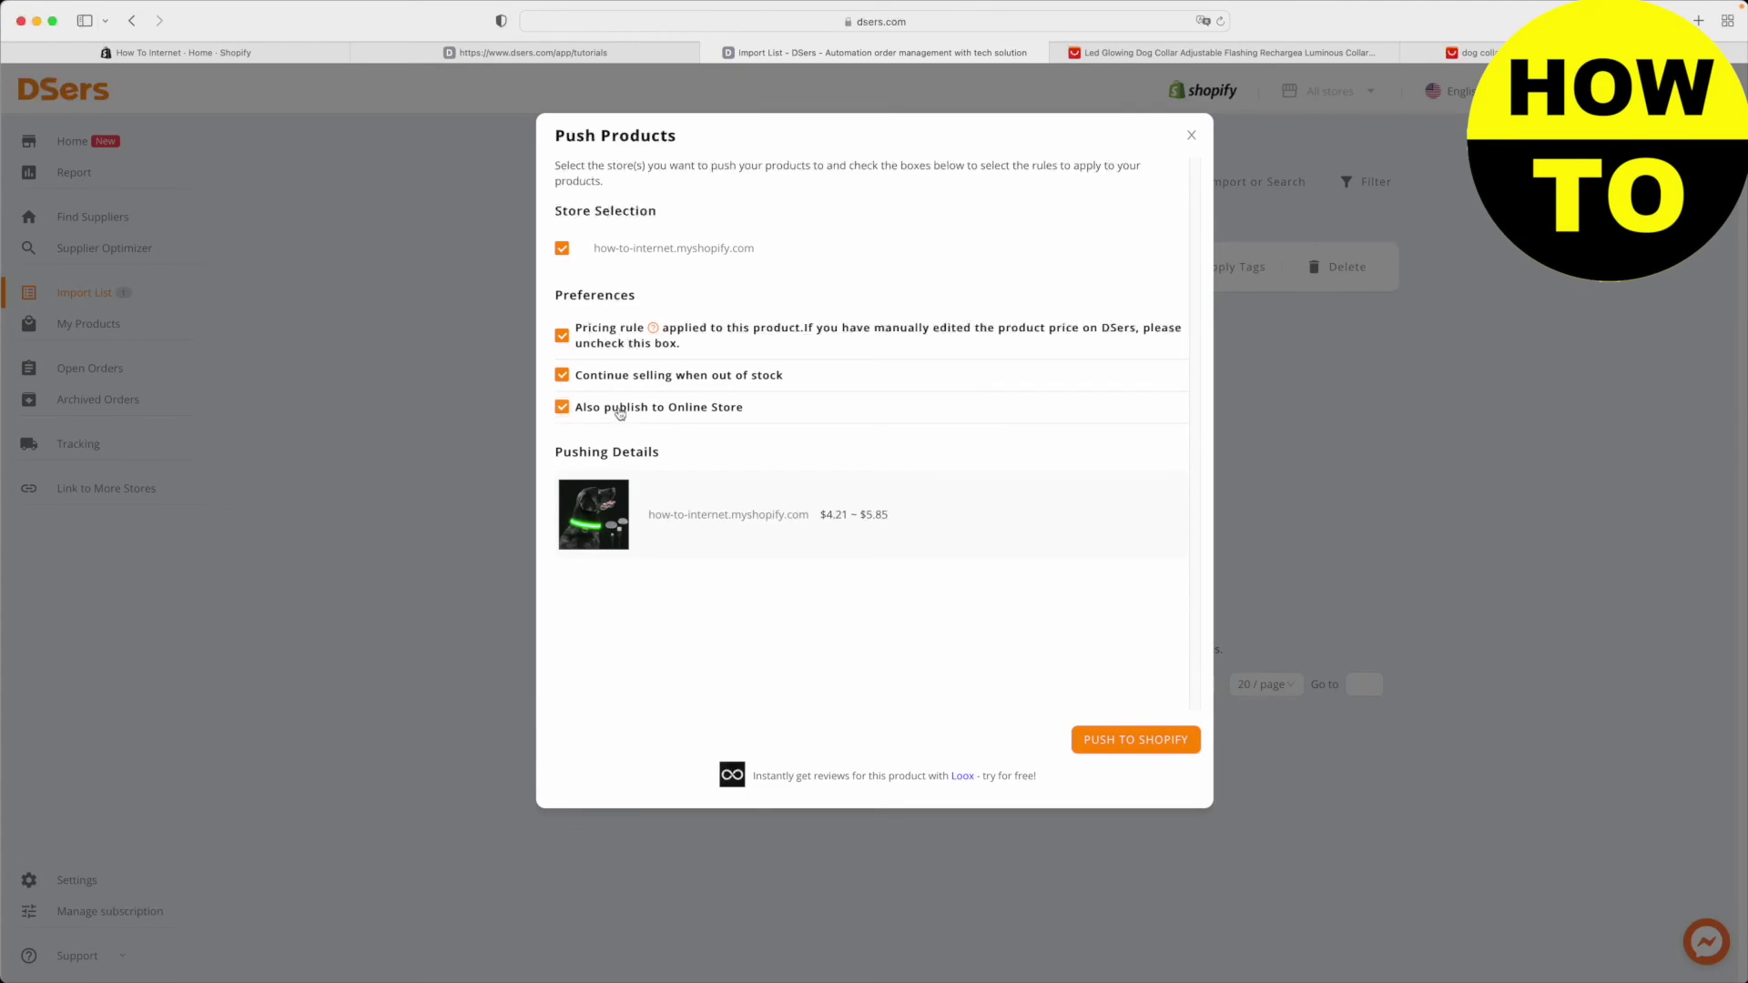
{"action": "left_click", "coordinate": [1126, 741]}
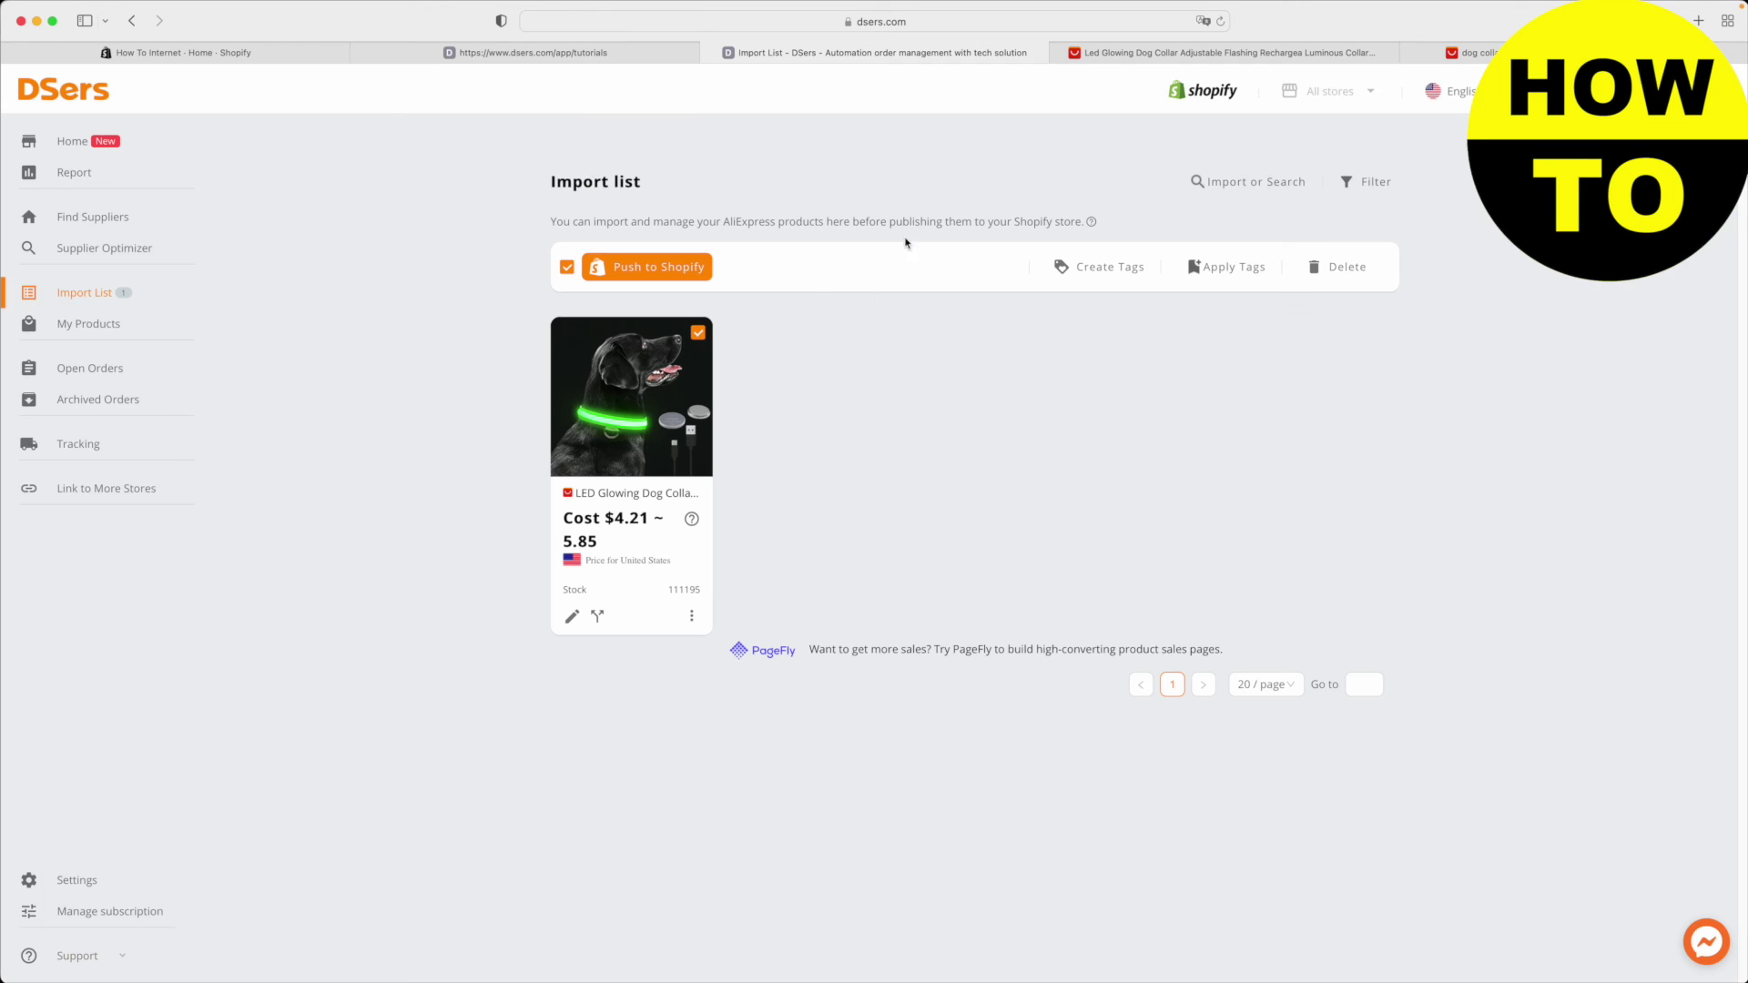
In the Shopify admin, open the LED Glowing Dog Collar from the Products list
{"action": "left_click", "coordinate": [333, 53]}
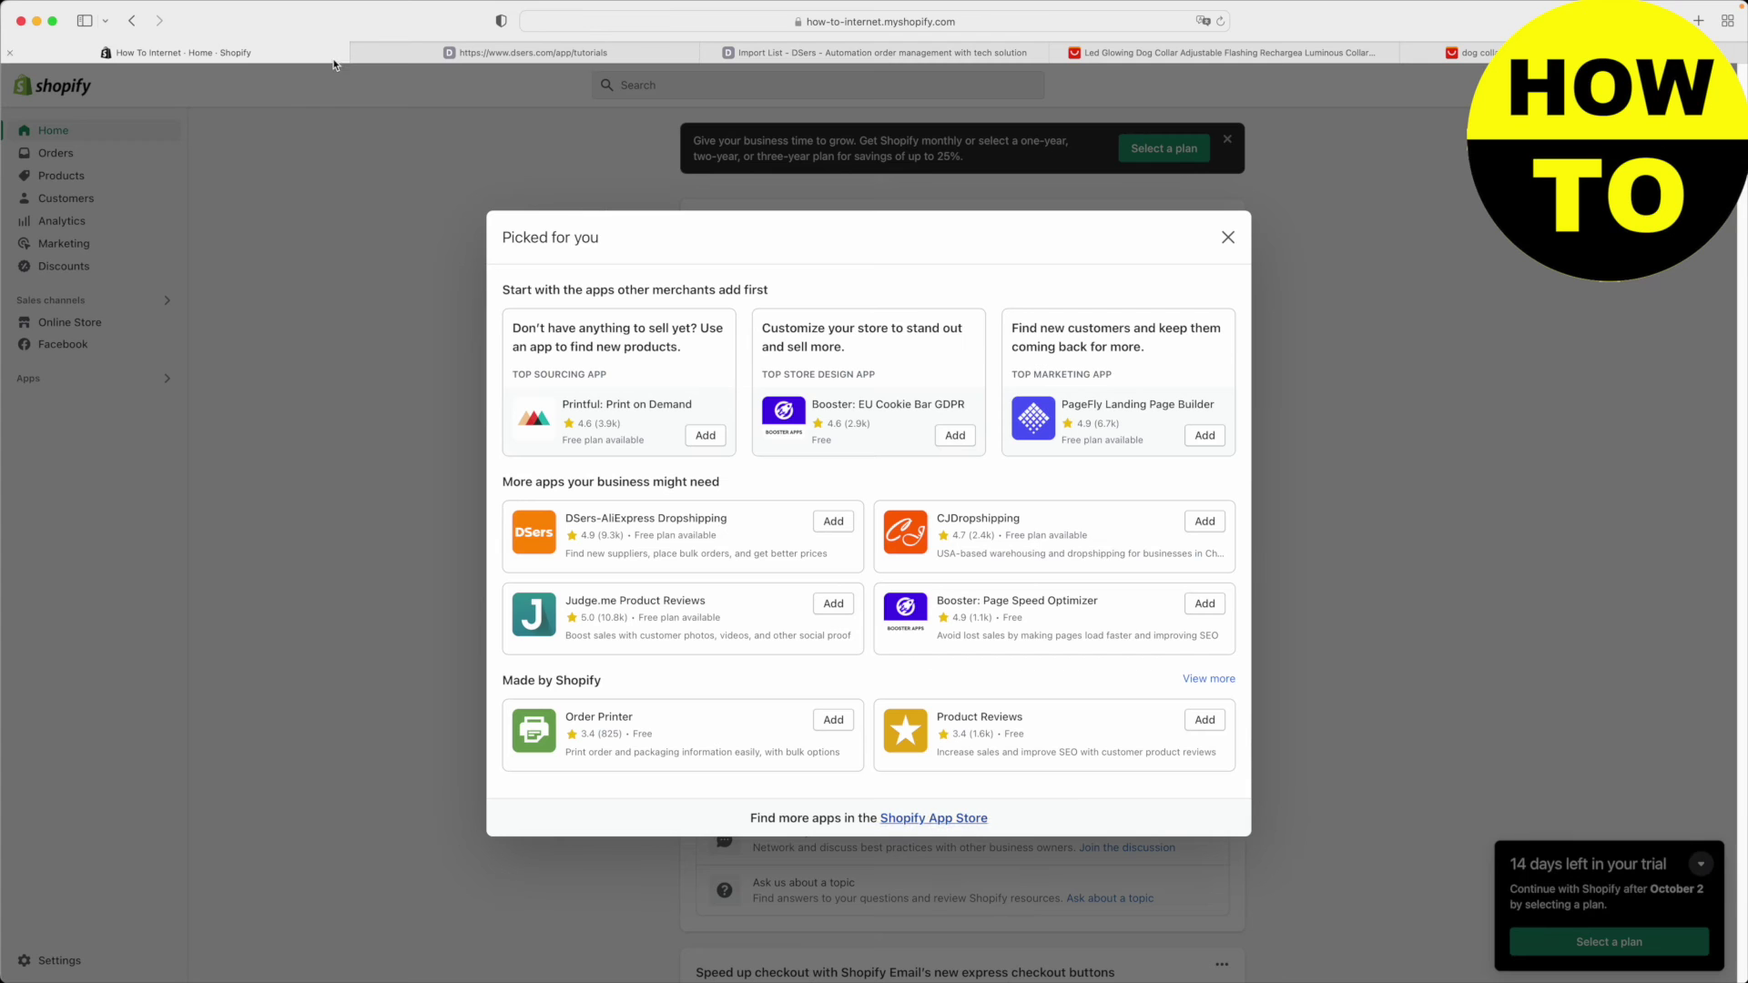
{"action": "left_click", "coordinate": [1227, 237]}
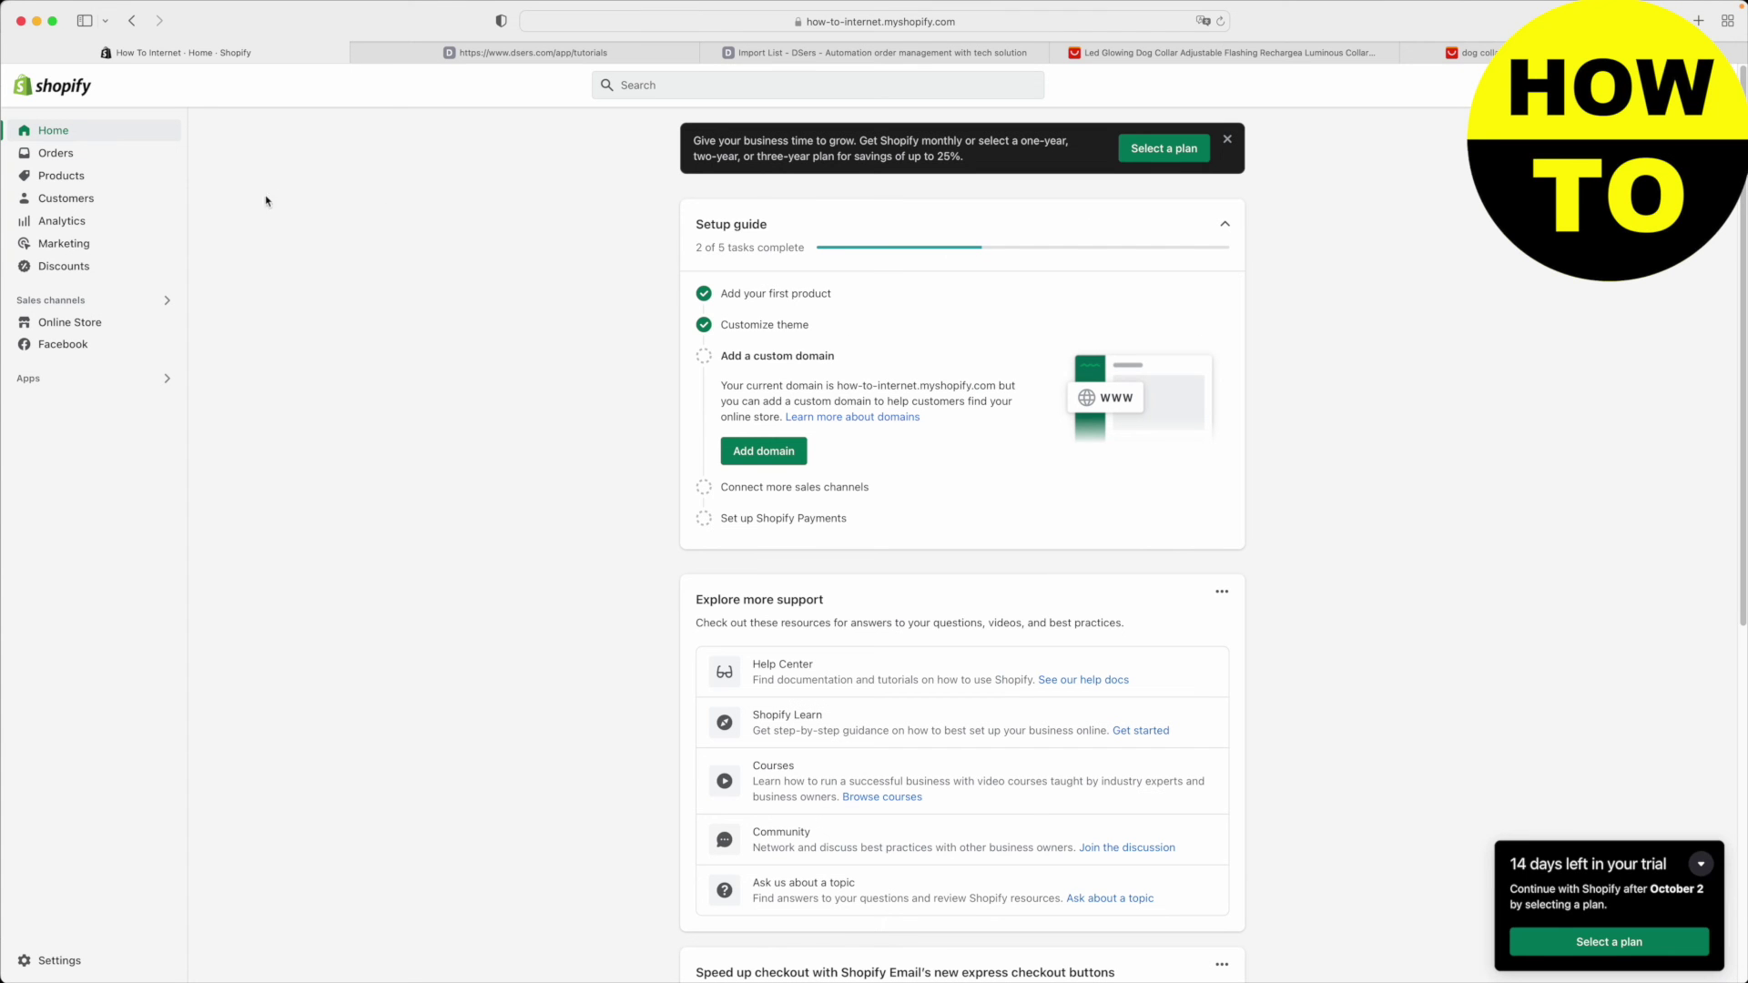
{"action": "left_click", "coordinate": [80, 177]}
{"action": "left_click", "coordinate": [259, 296]}
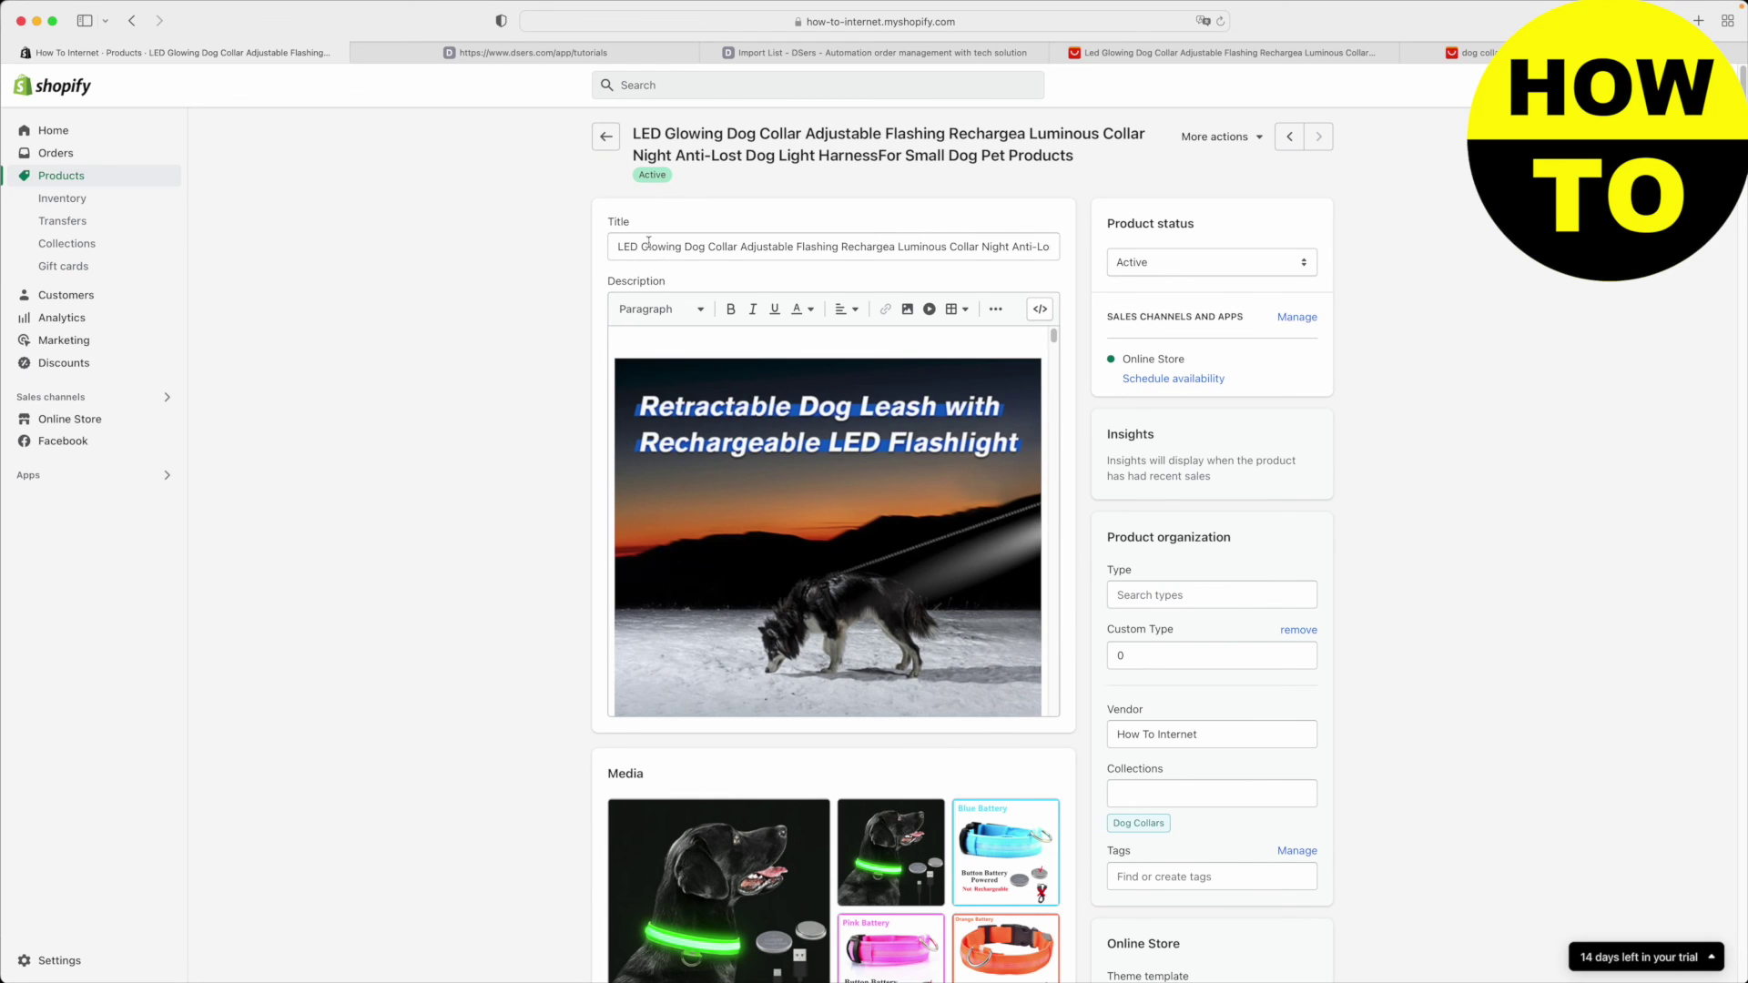
Scroll through the collar's product page to review its media, options and variants
{"action": "scroll", "coordinate": [600, 355], "scroll_direction": "down", "scroll_amount": 5}
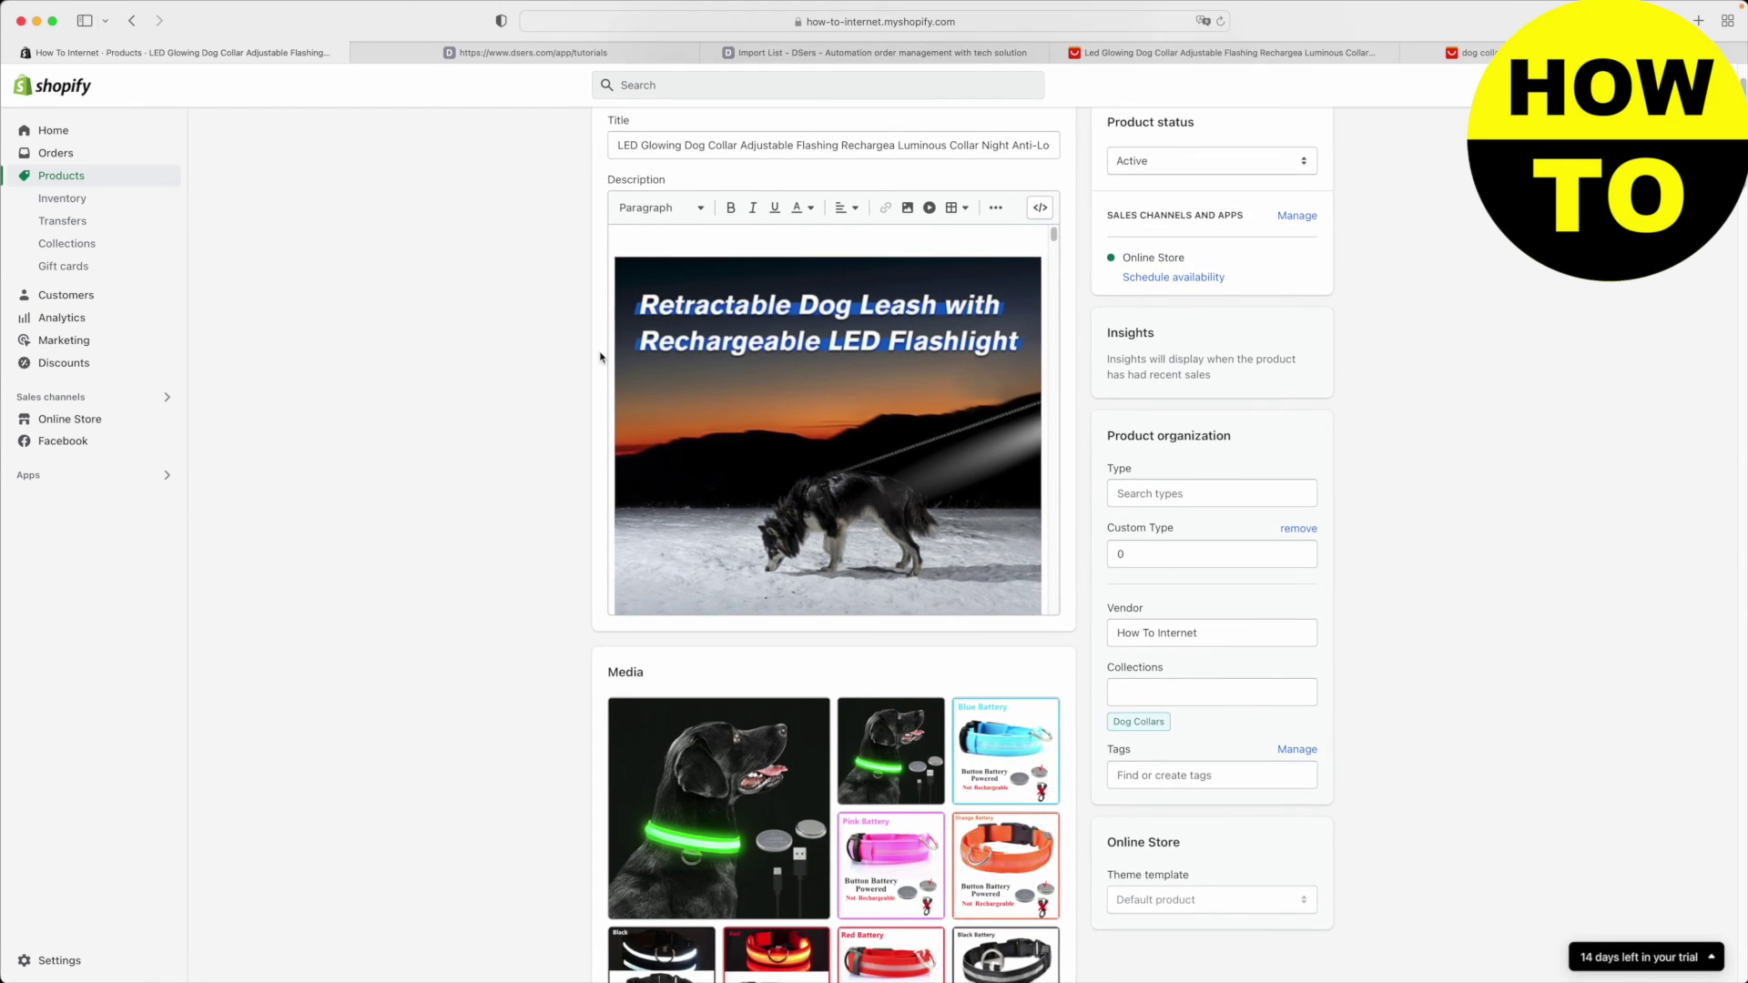
{"action": "scroll", "coordinate": [521, 352], "scroll_direction": "down", "scroll_amount": 2}
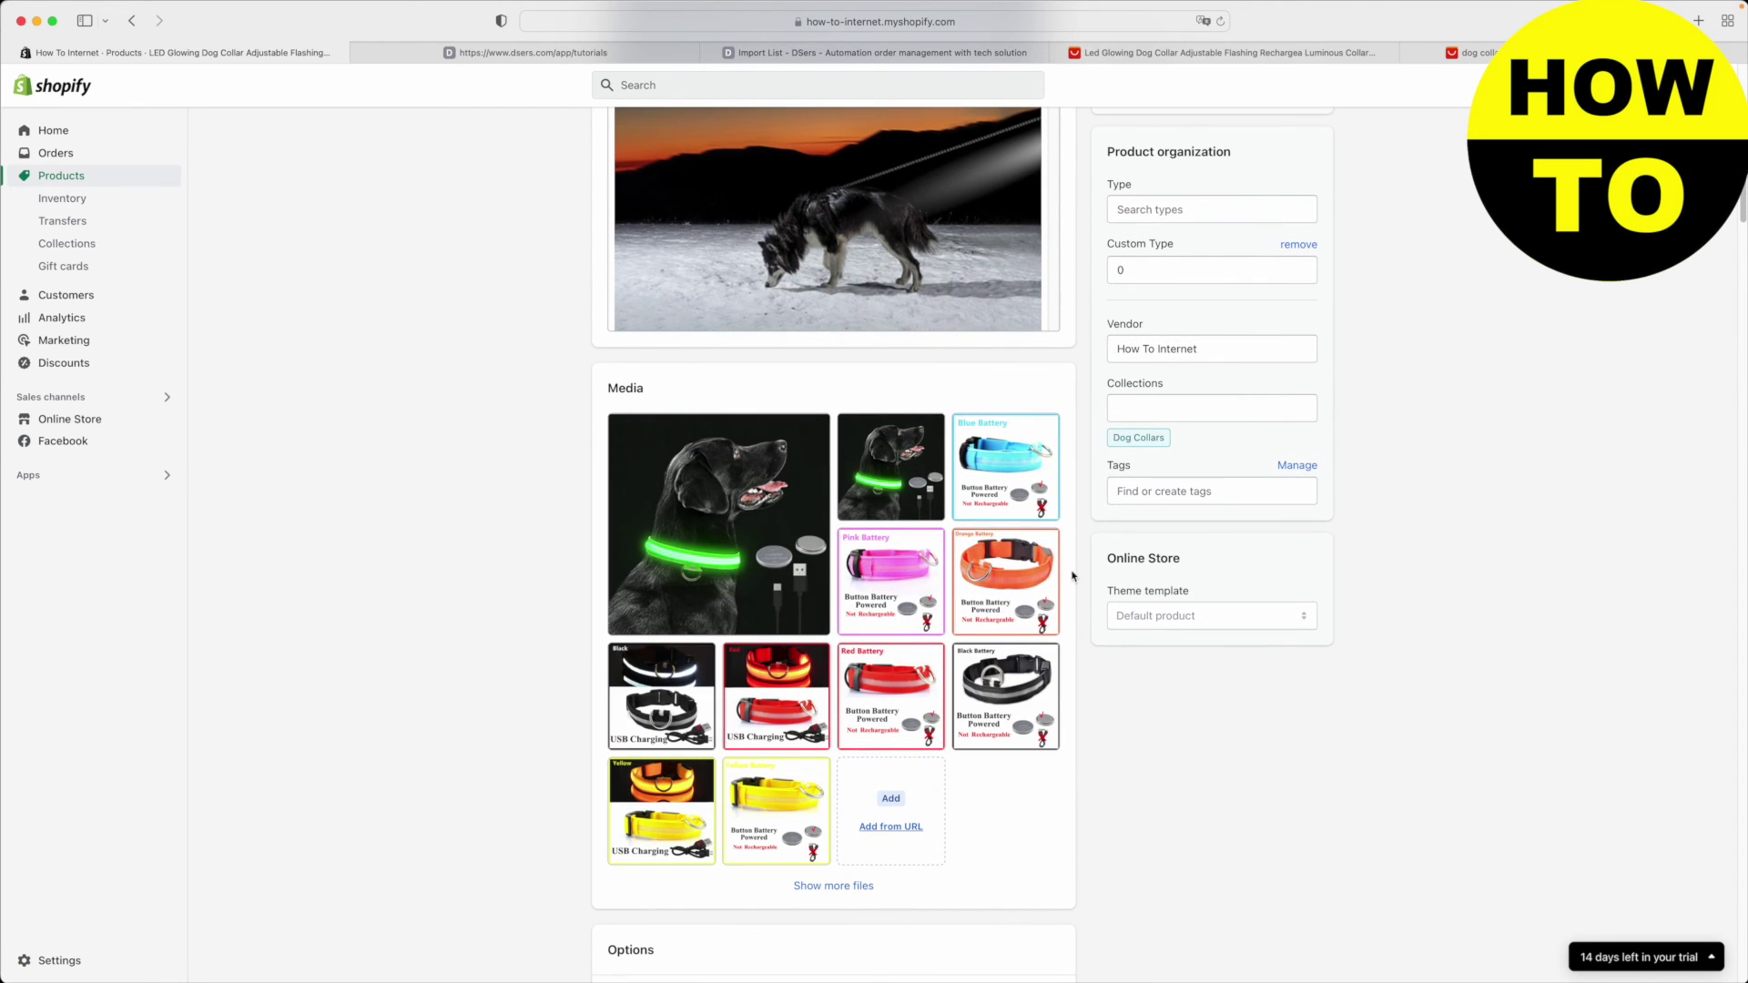
{"action": "scroll", "coordinate": [379, 649], "scroll_direction": "down", "scroll_amount": 3}
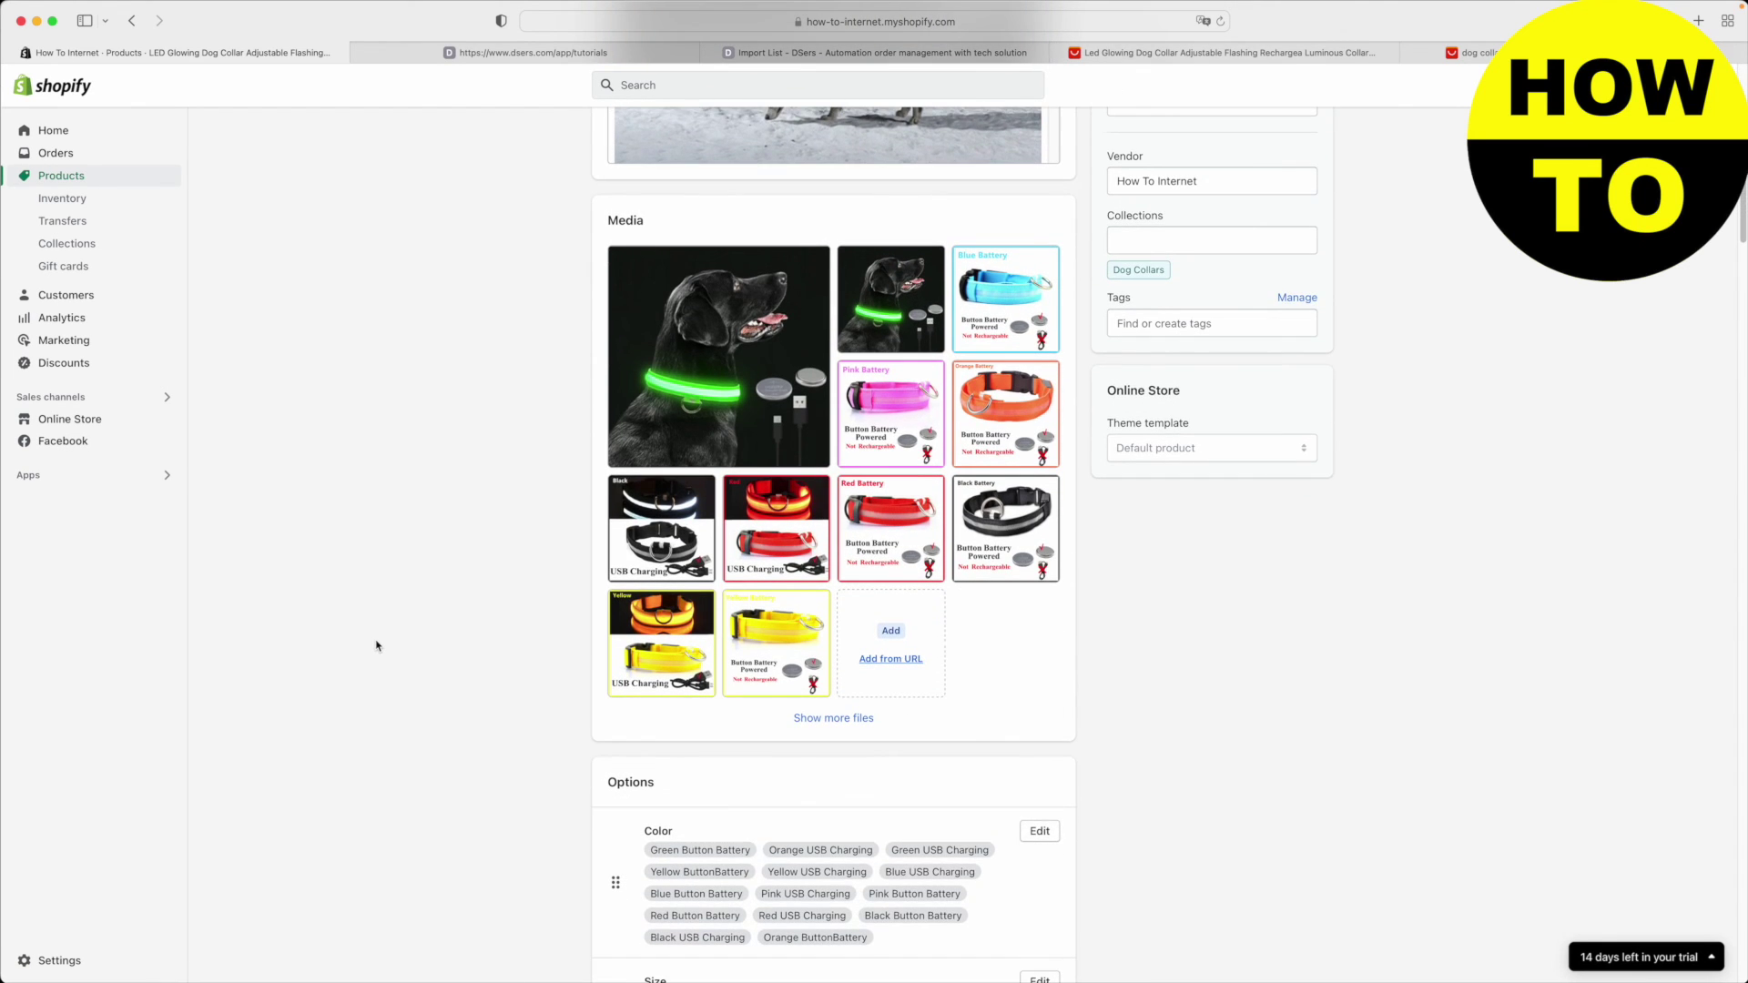
{"action": "scroll", "coordinate": [377, 646], "scroll_direction": "down", "scroll_amount": 3}
{"action": "scroll", "coordinate": [377, 646], "scroll_direction": "down", "scroll_amount": 6}
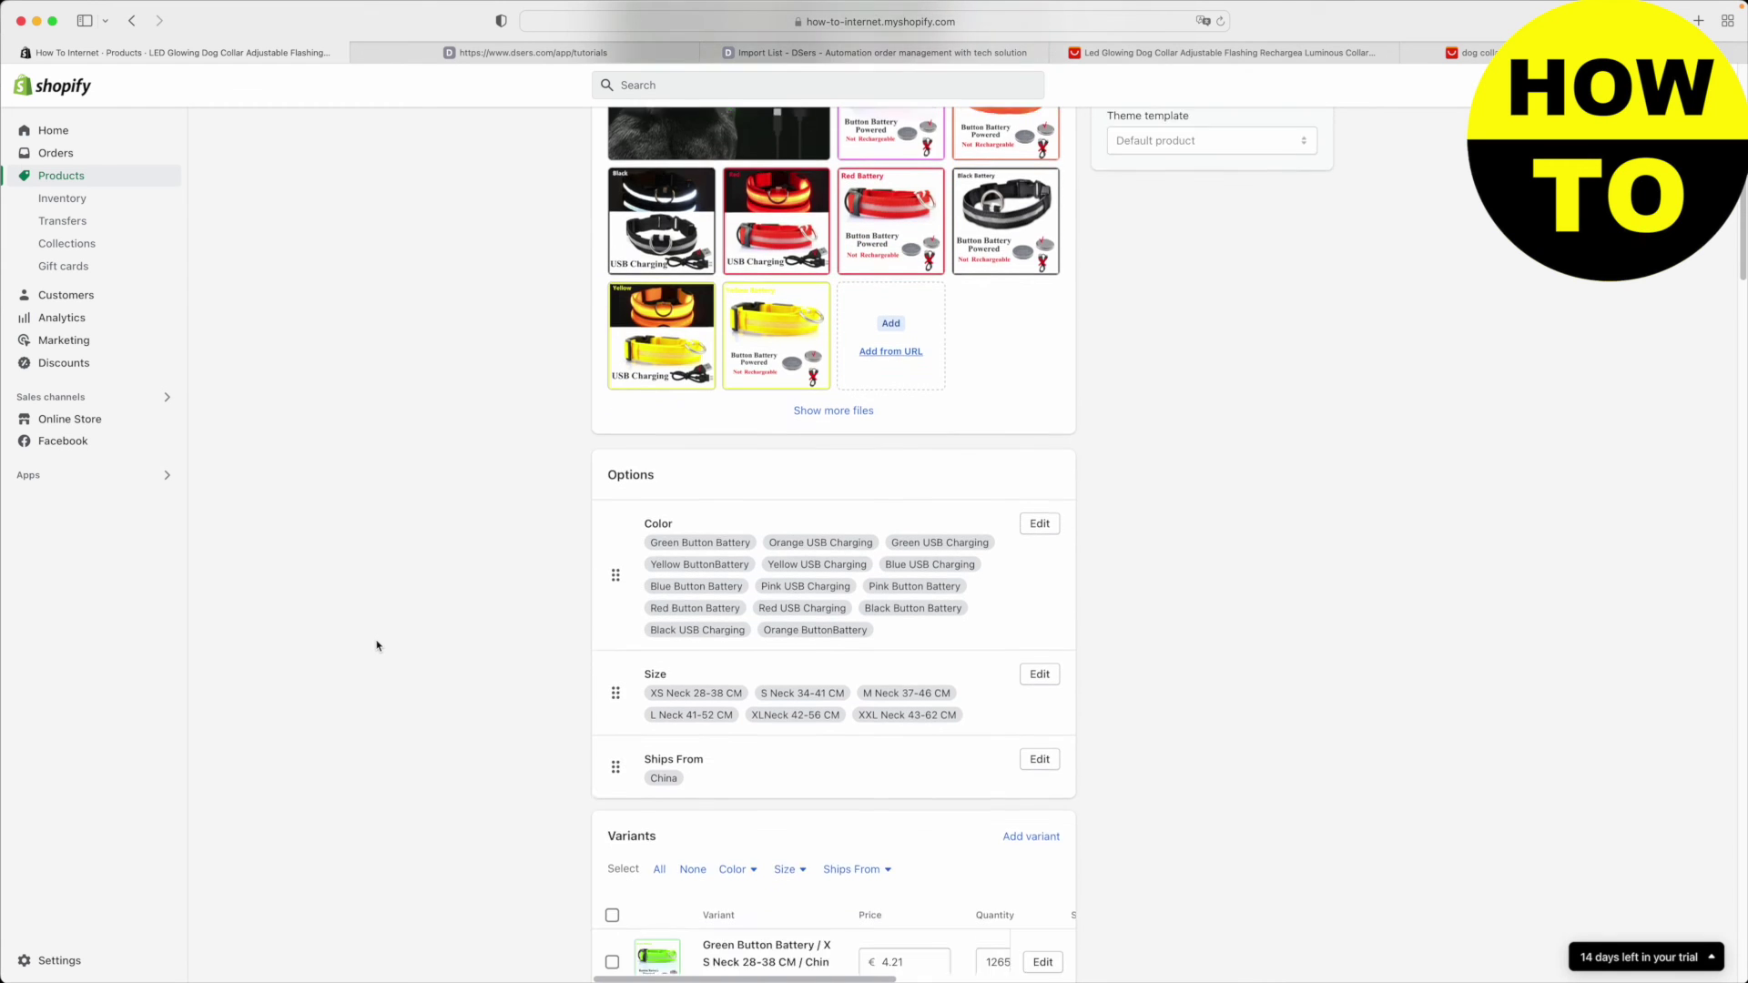
{"action": "scroll", "coordinate": [493, 694], "scroll_direction": "down", "scroll_amount": 7}
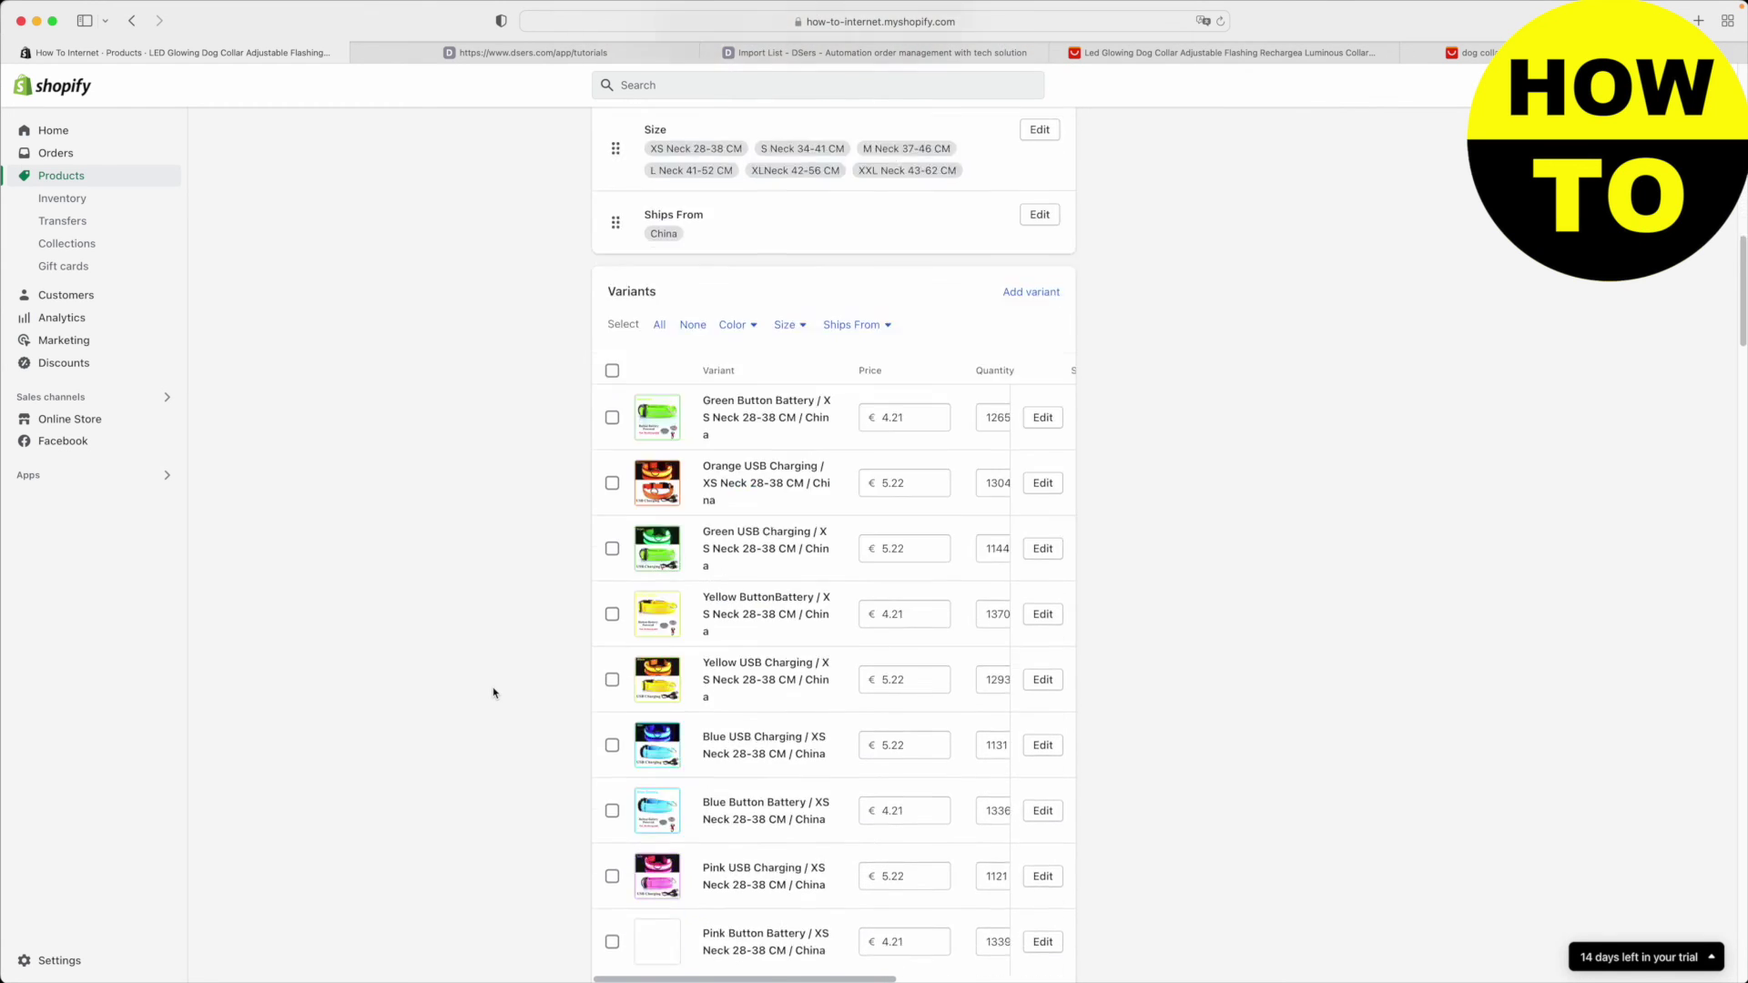
{"action": "scroll", "coordinate": [495, 694], "scroll_direction": "up", "scroll_amount": 20}
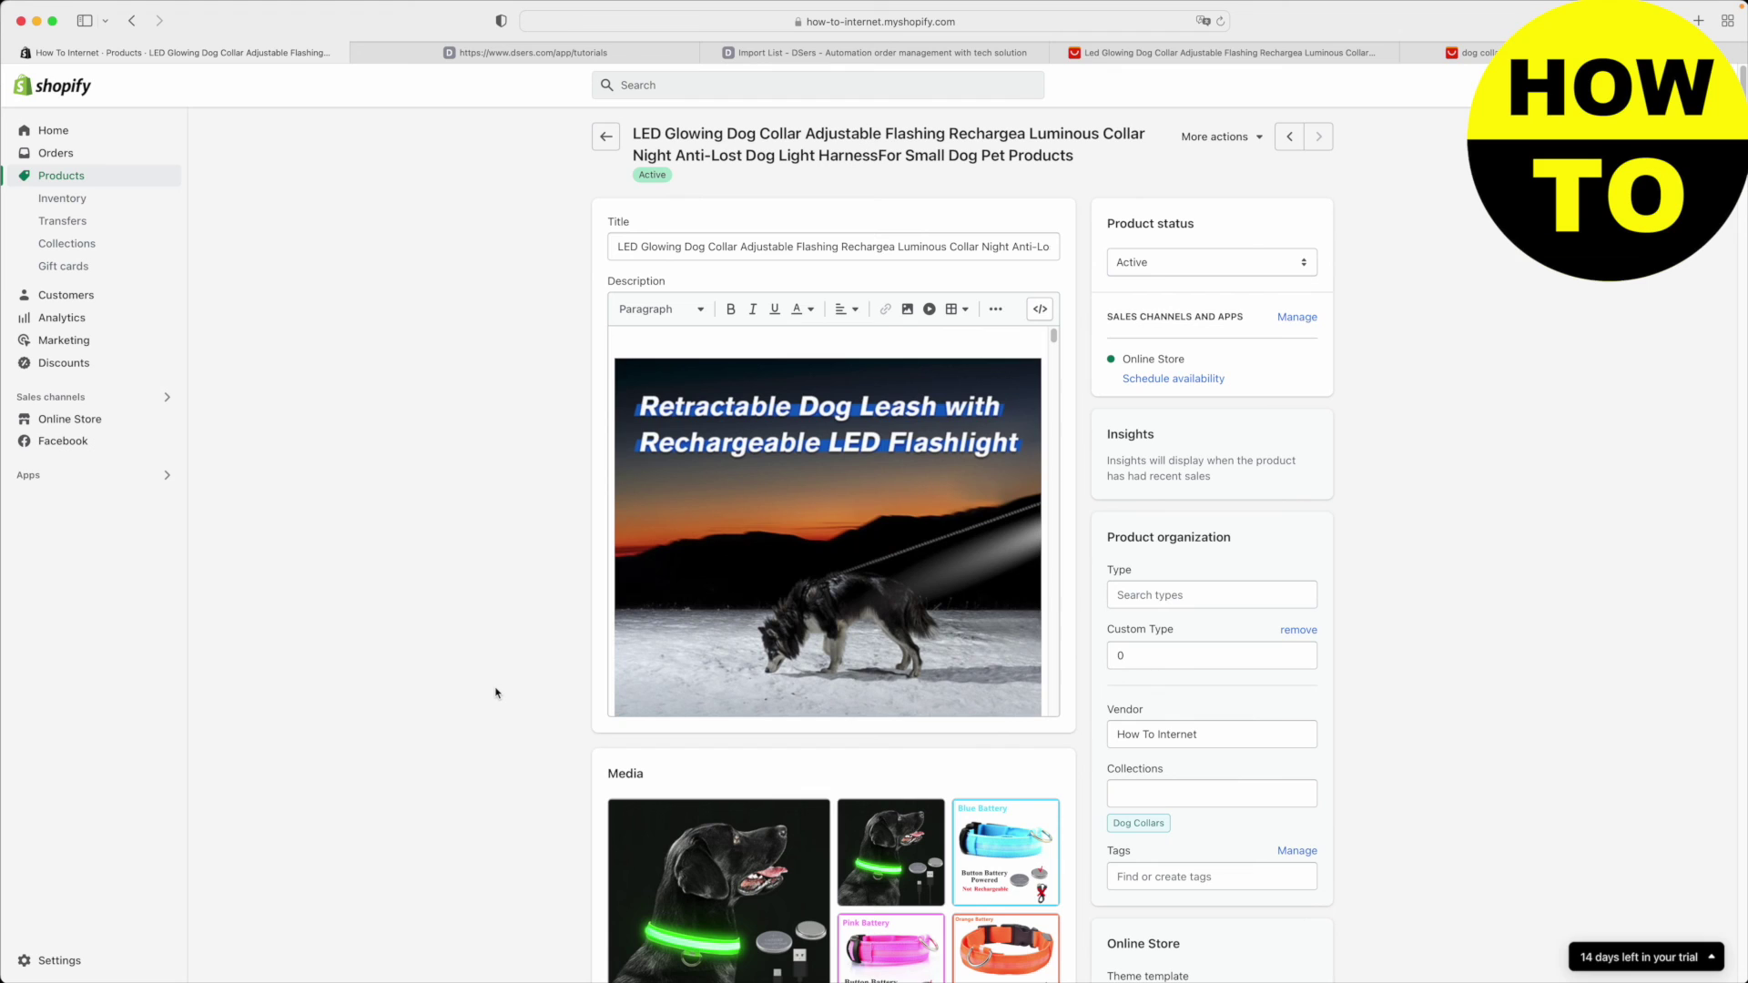